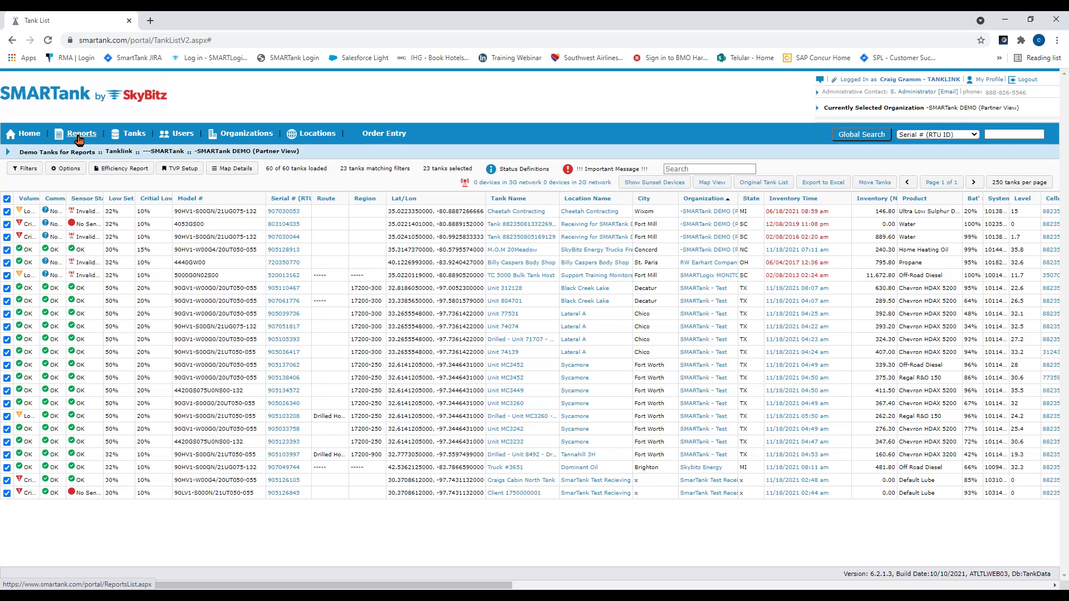
Start a new report from the reports list and name it Usage.
click(79, 140)
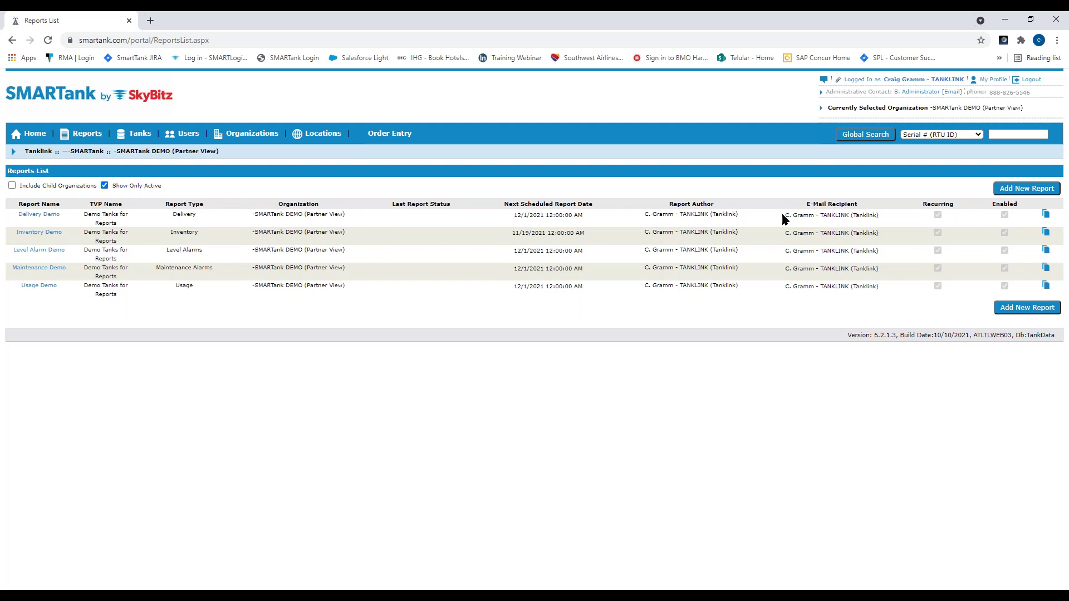
click(1028, 191)
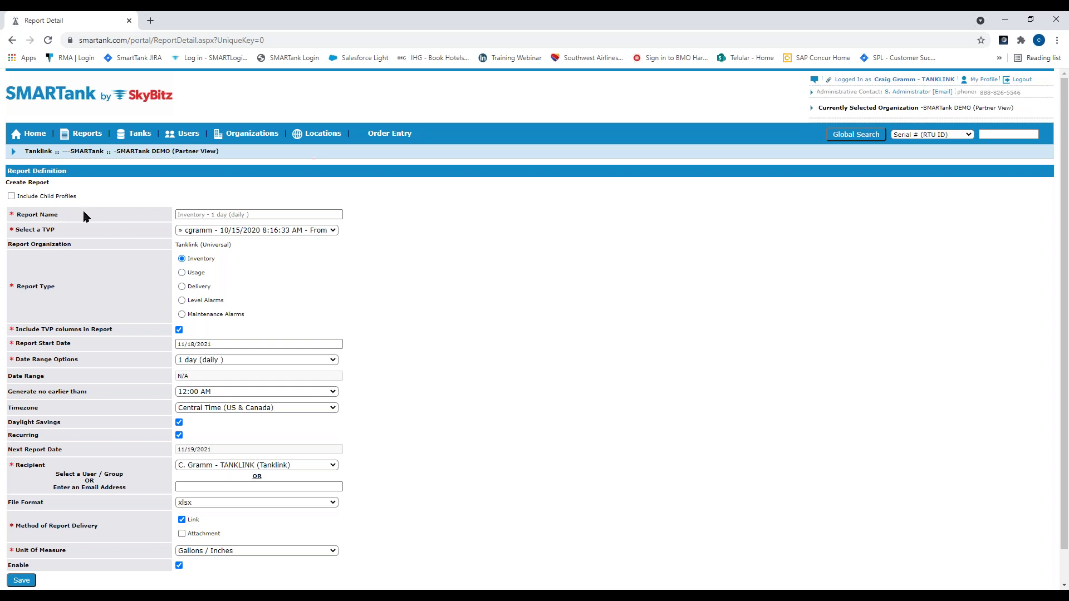
click(216, 214)
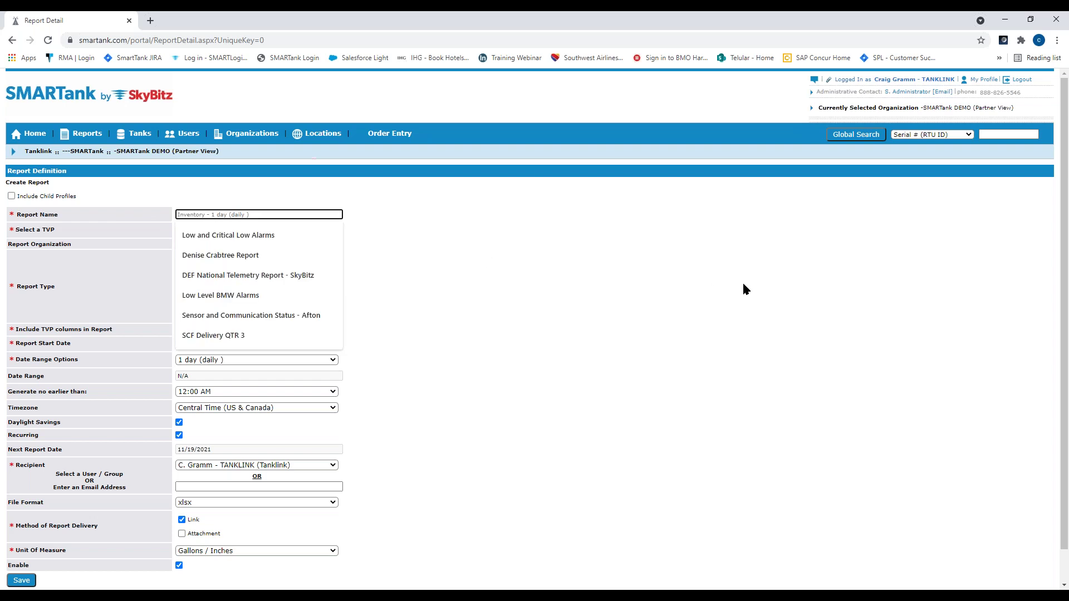
text(Usage)
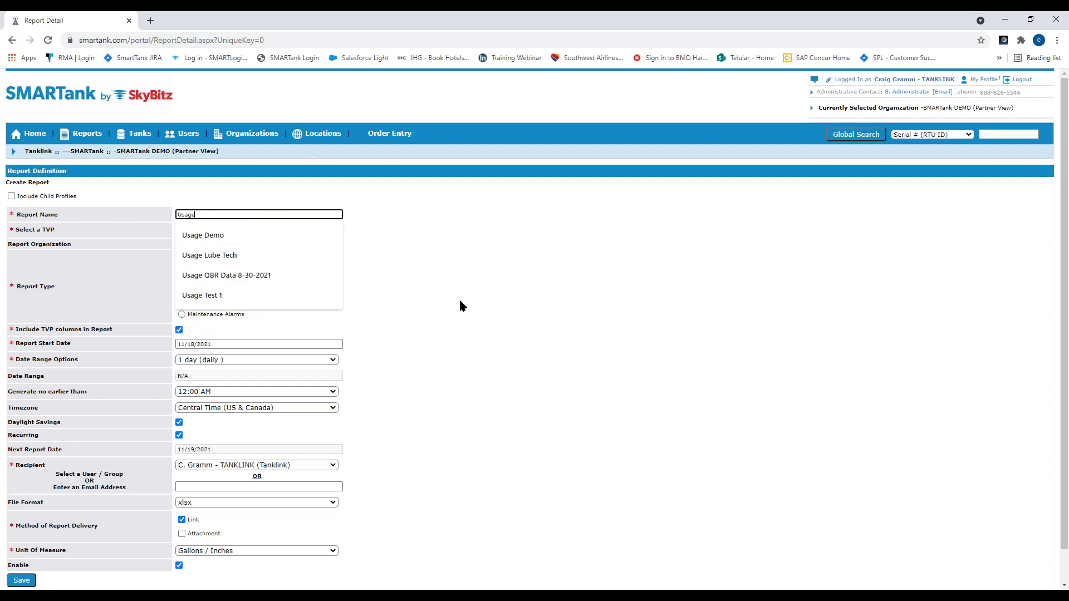
click(433, 279)
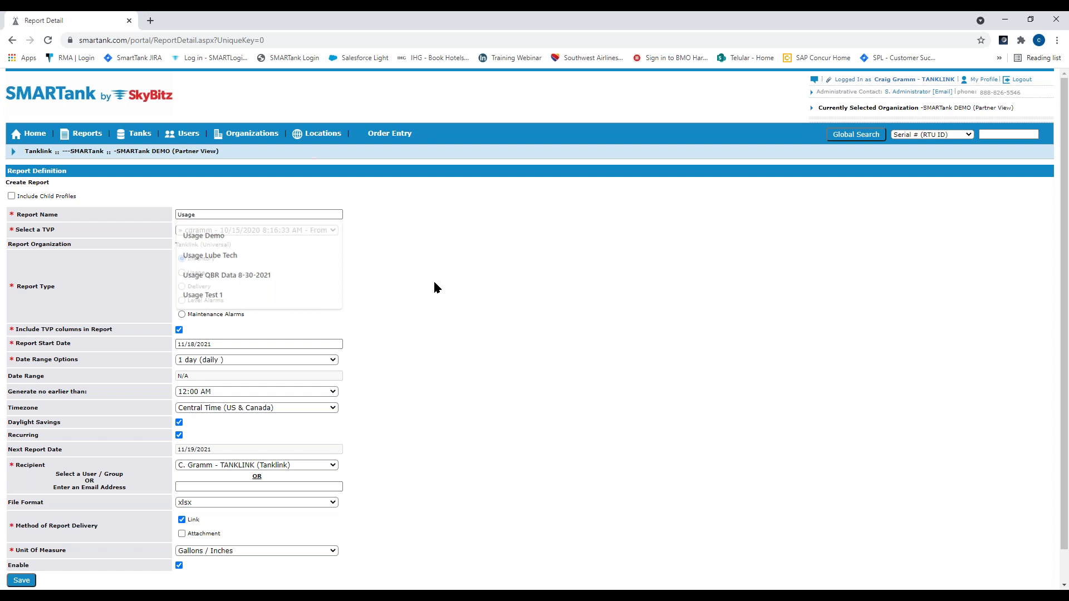
Assign the Demo Tanks for Reports TVP to the report and set its report type to Usage.
click(195, 231)
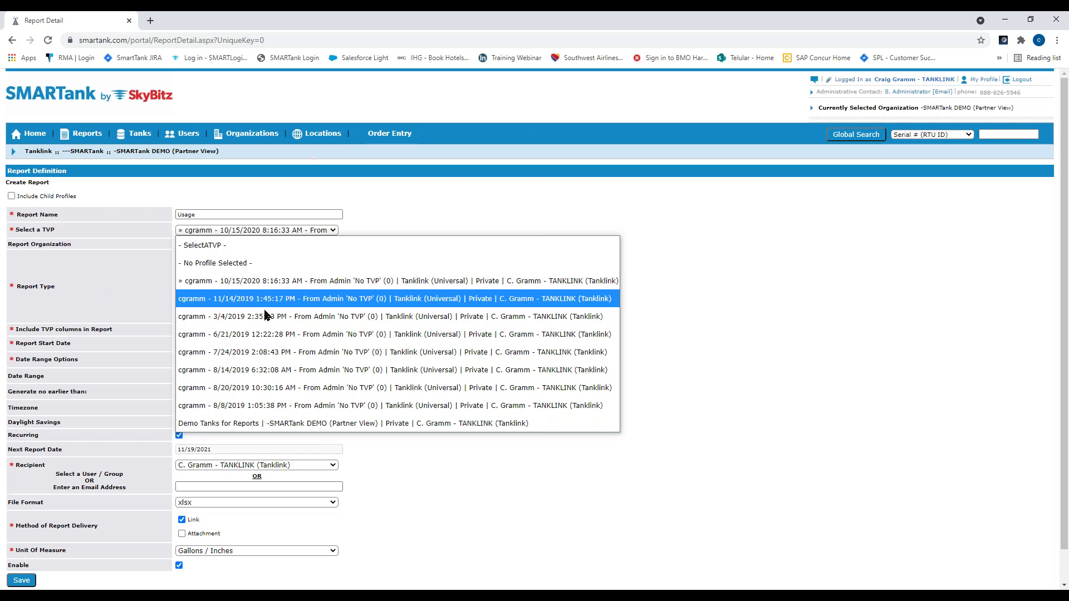
mouse_move(277, 342)
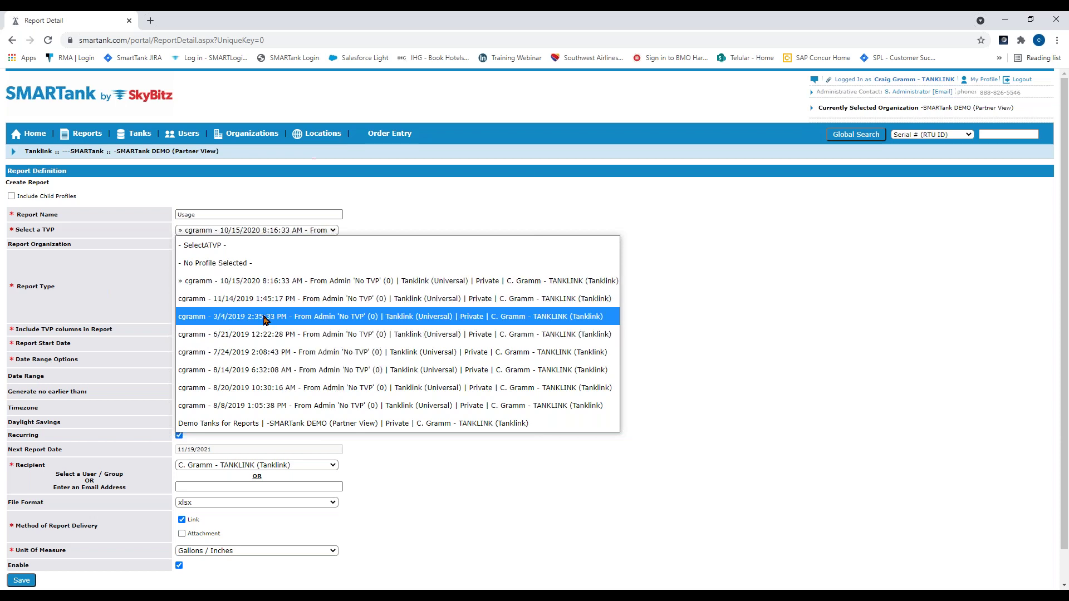
mouse_move(252, 429)
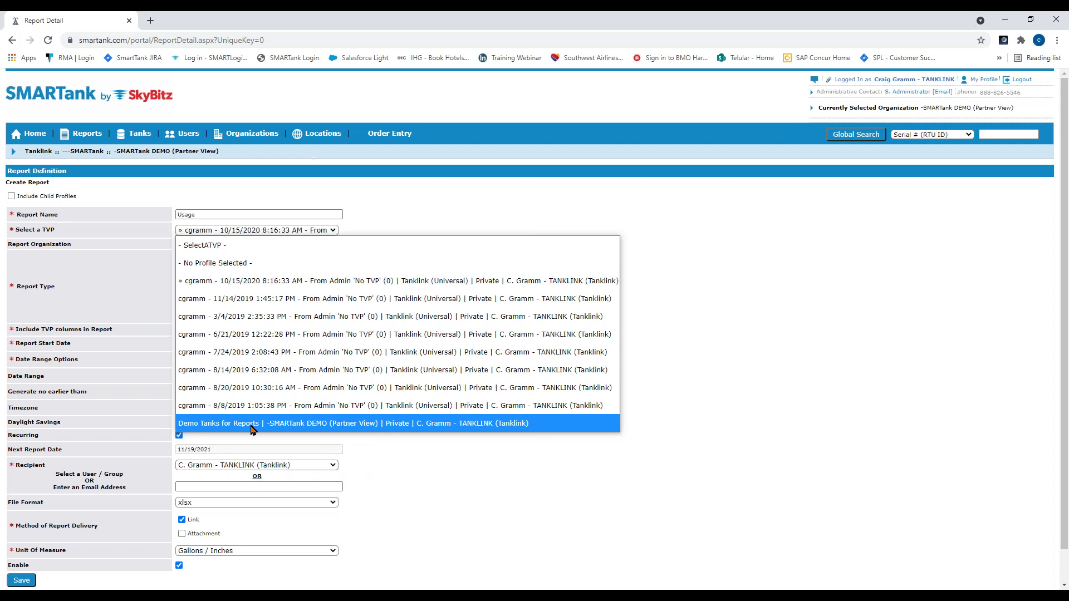
click(251, 427)
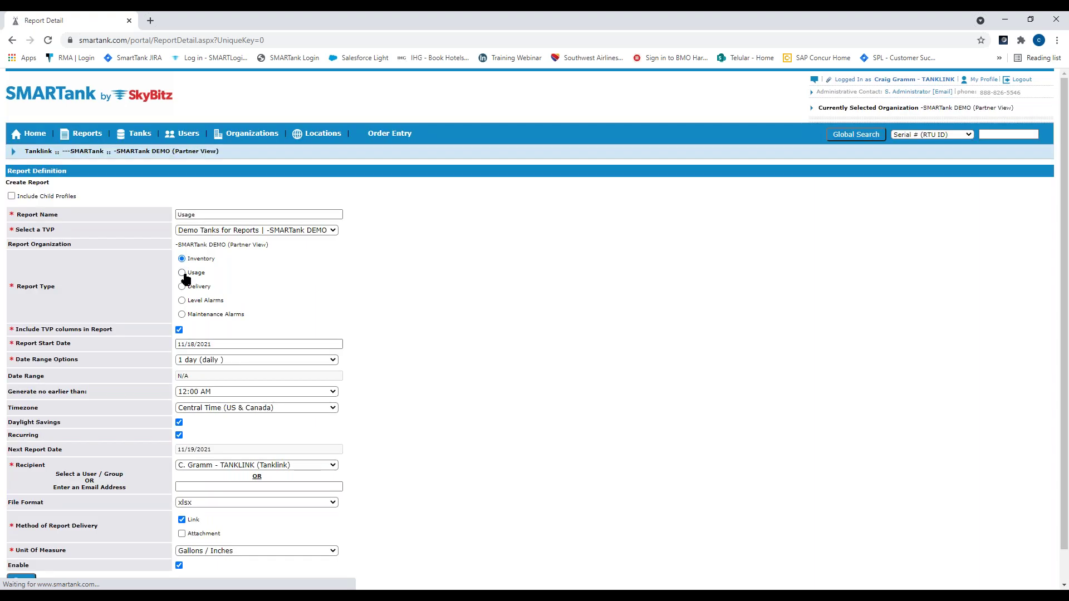
click(182, 273)
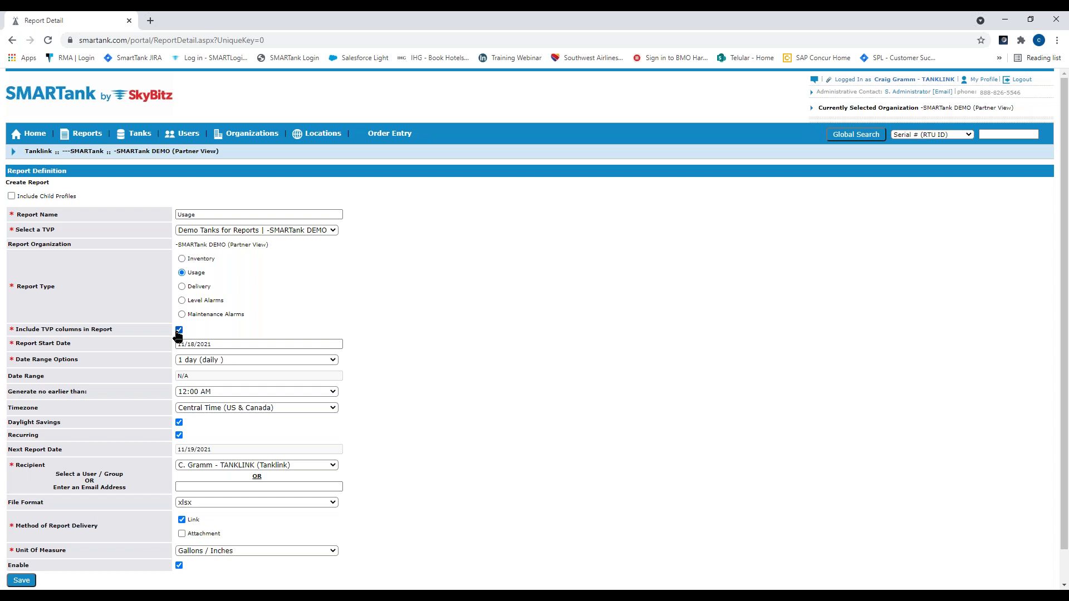
Set the report's date range option to 7 day (per day) and its earliest generation time to 06:00 AM.
click(223, 363)
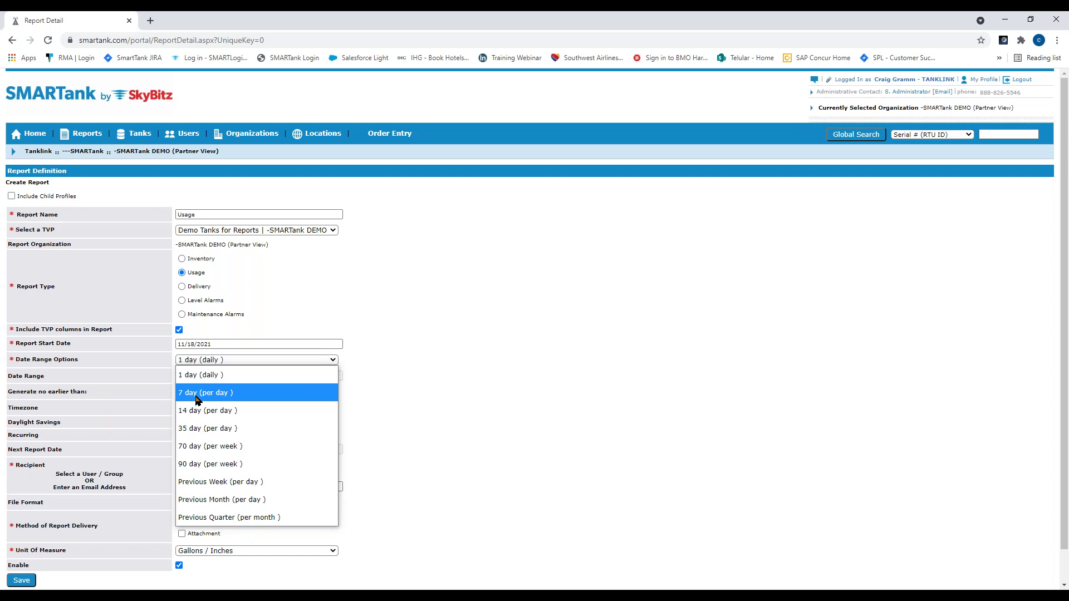
click(196, 396)
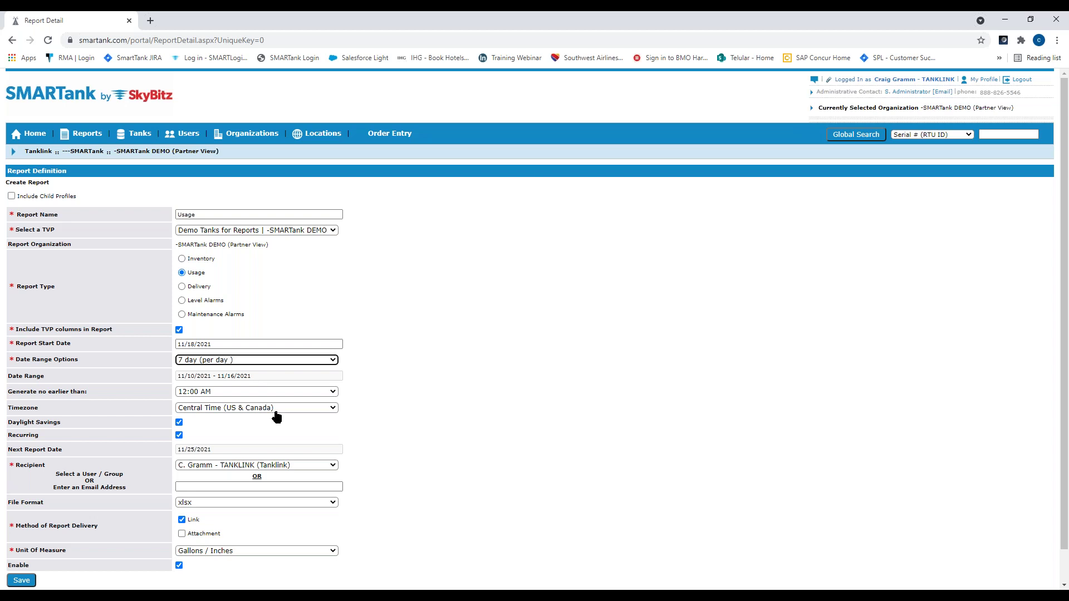
click(222, 396)
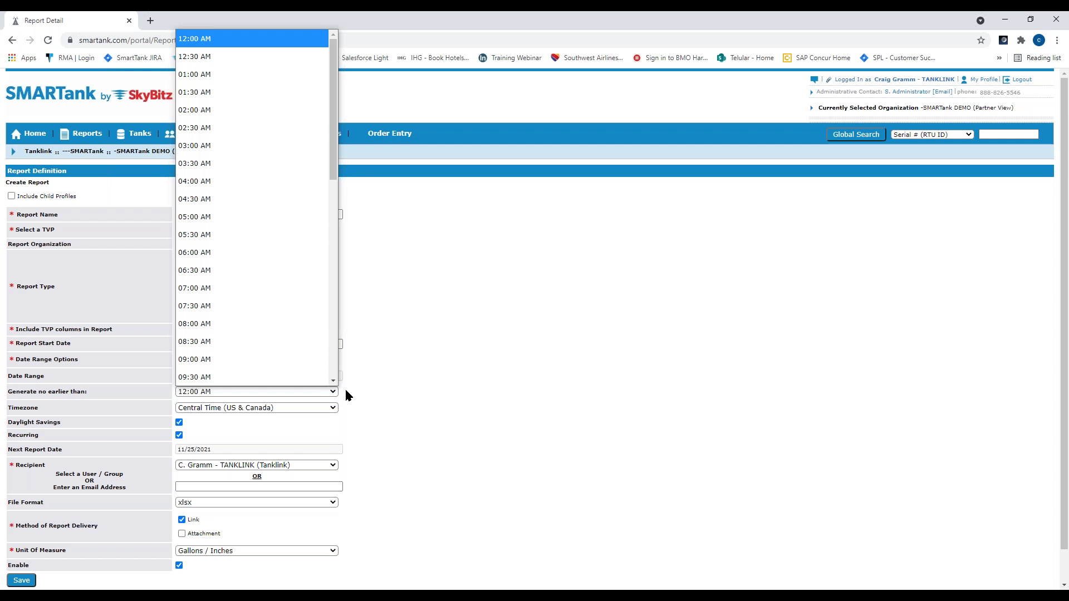
click(188, 254)
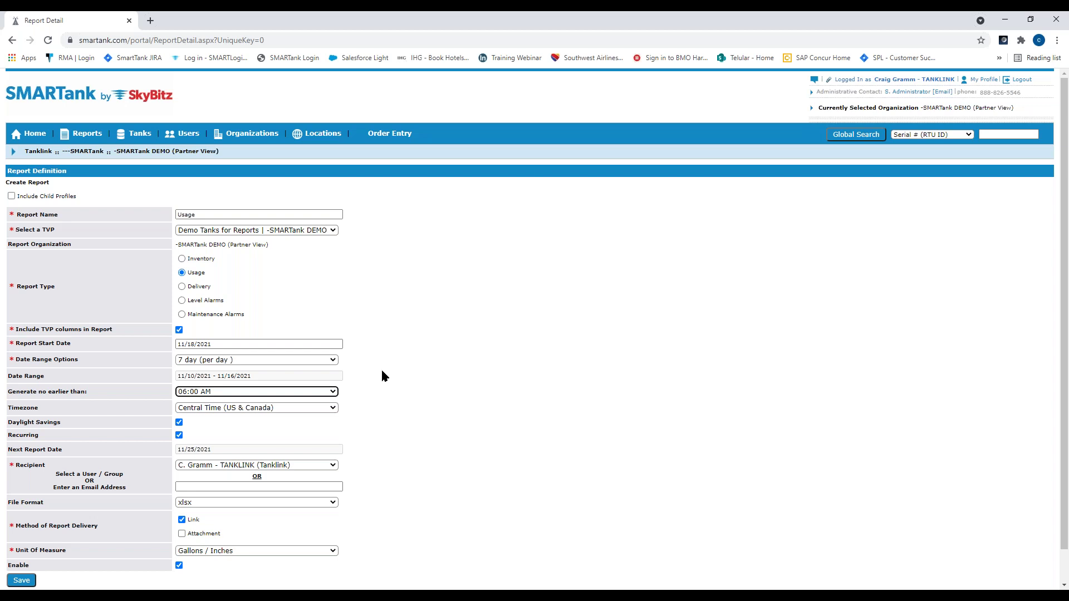
click(229, 412)
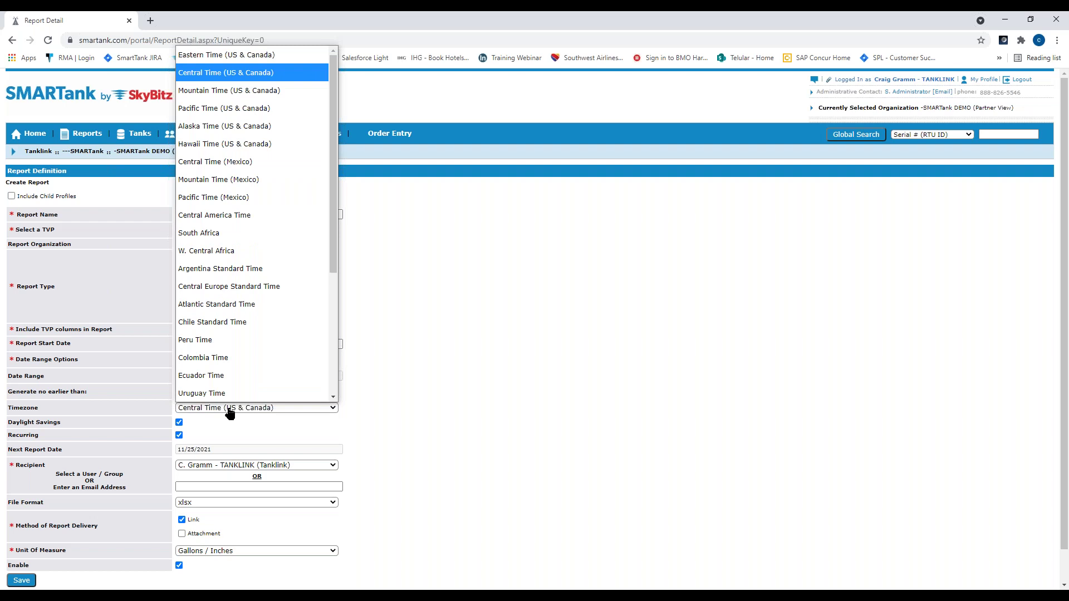
click(169, 426)
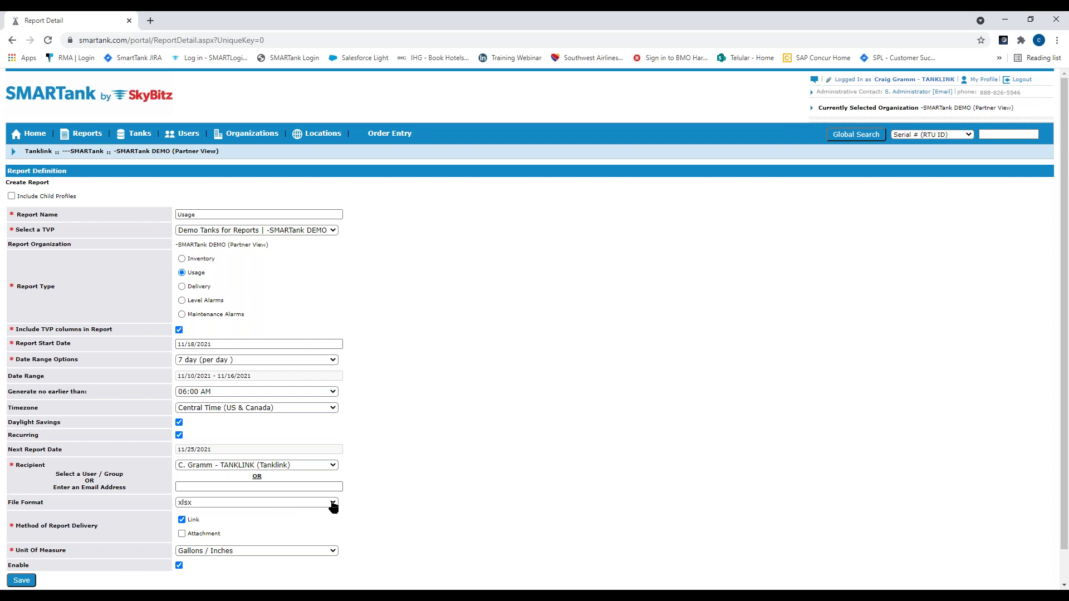
Add Attachment as a delivery method for the report and save the new report.
click(182, 534)
click(247, 551)
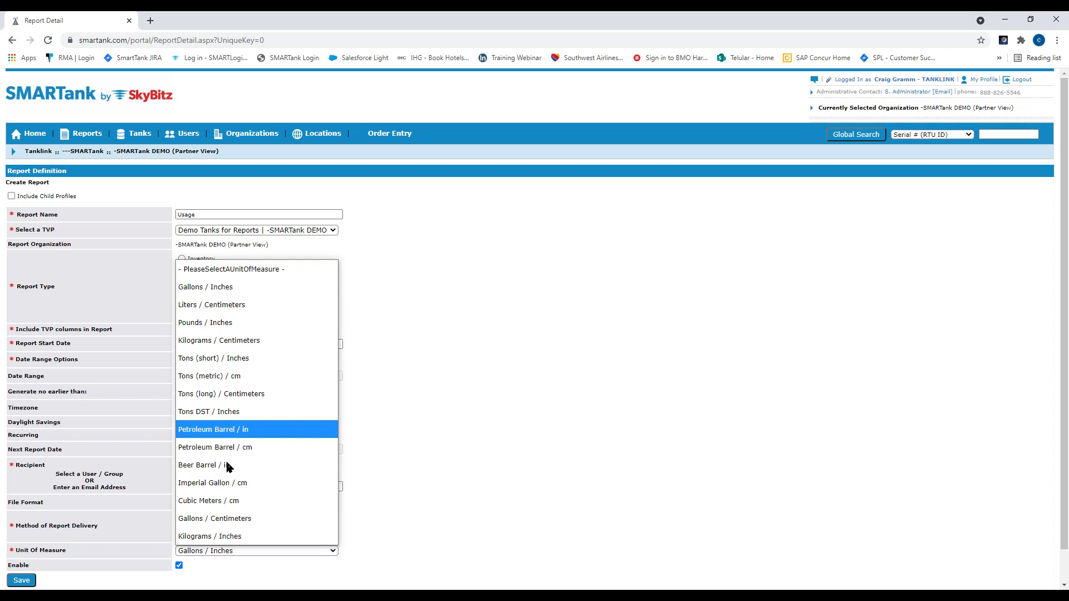
click(376, 527)
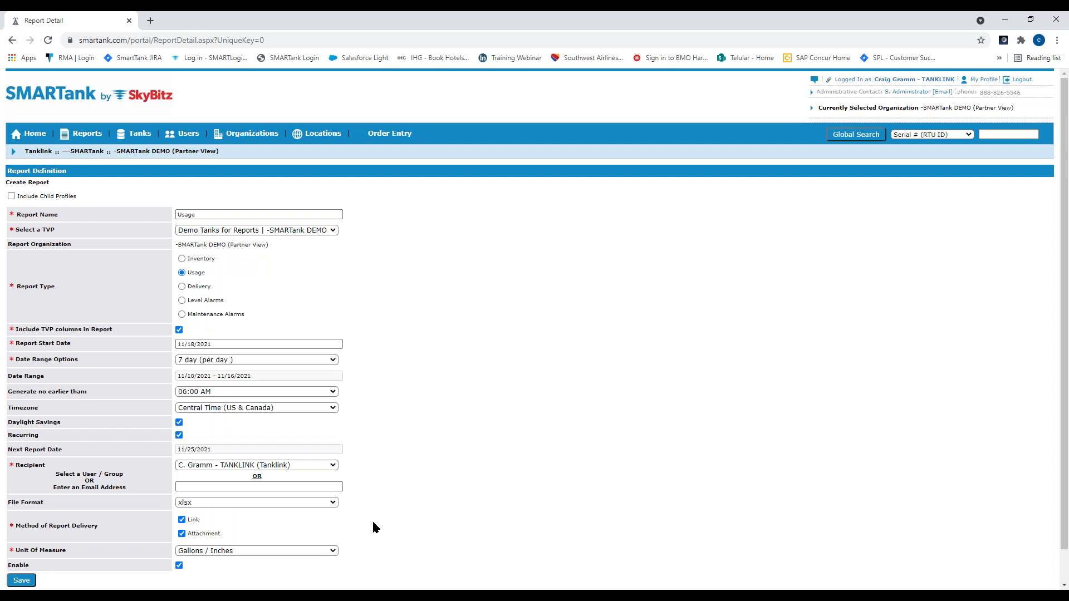
scroll(373, 527, down, 1)
scroll(373, 522, down, 1)
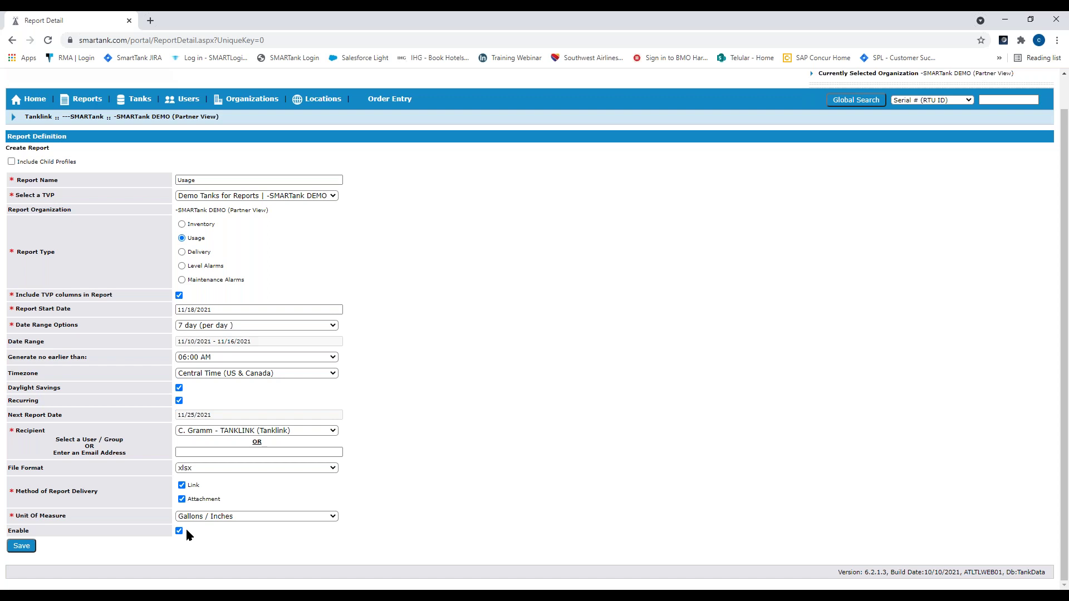
click(20, 547)
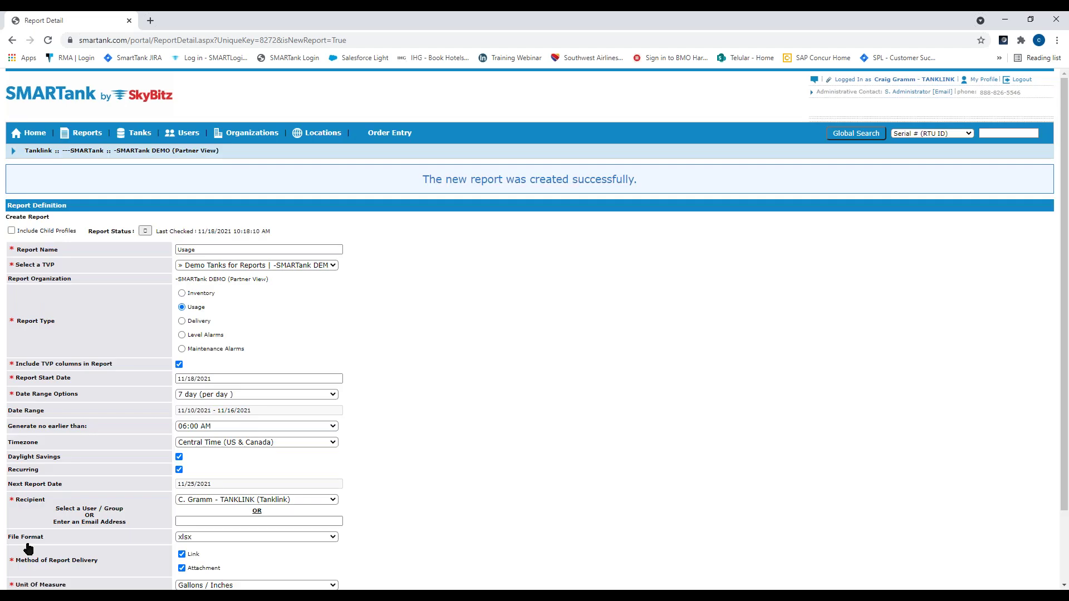
Generate the saved Usage report immediately.
scroll(28, 548, down, 3)
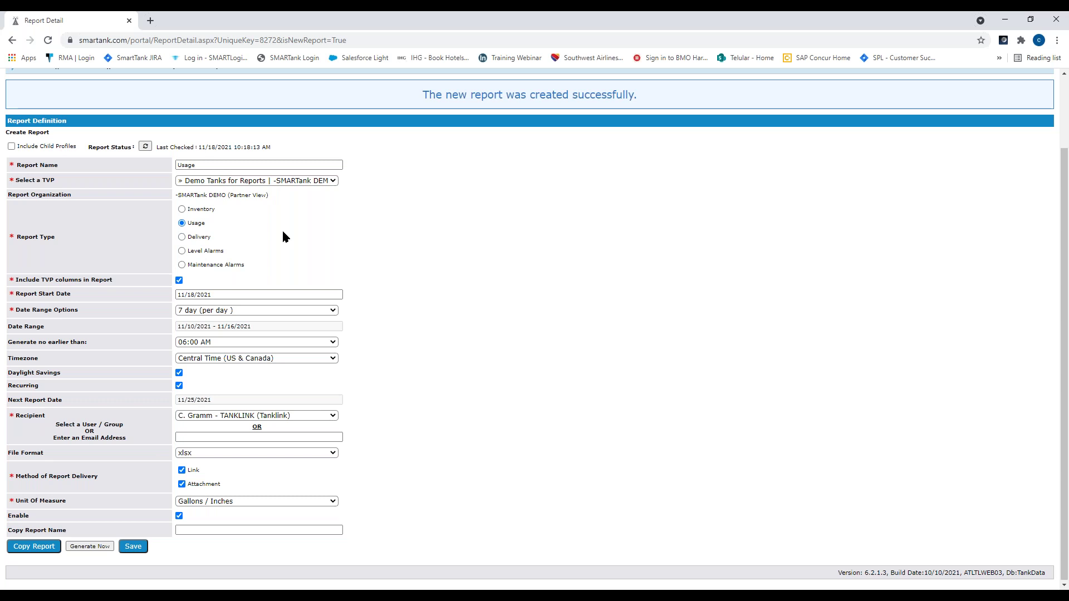
scroll(283, 237, up, 1)
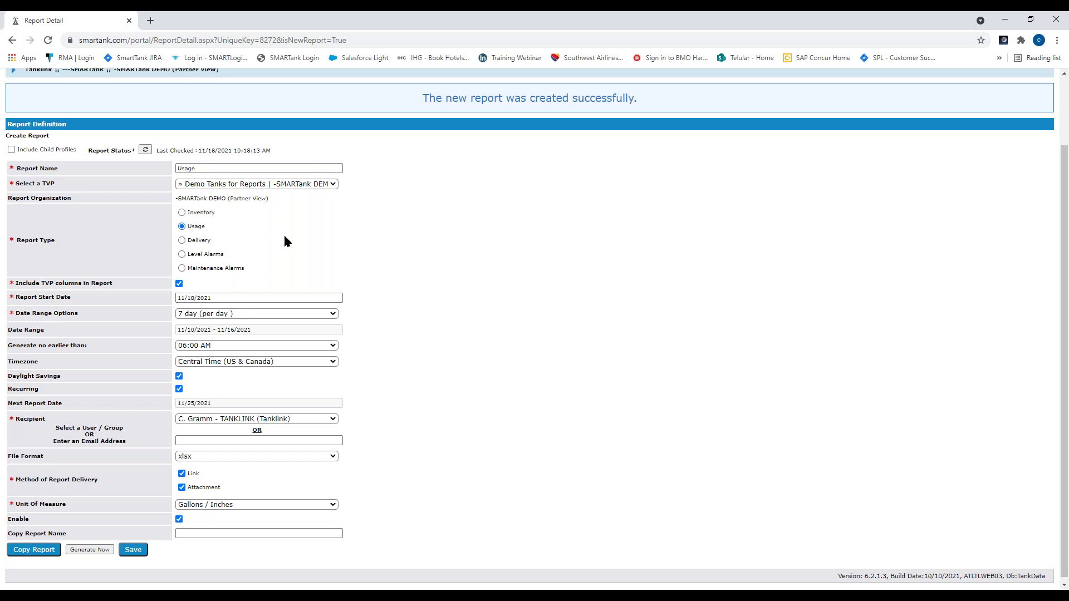
scroll(298, 247, up, 2)
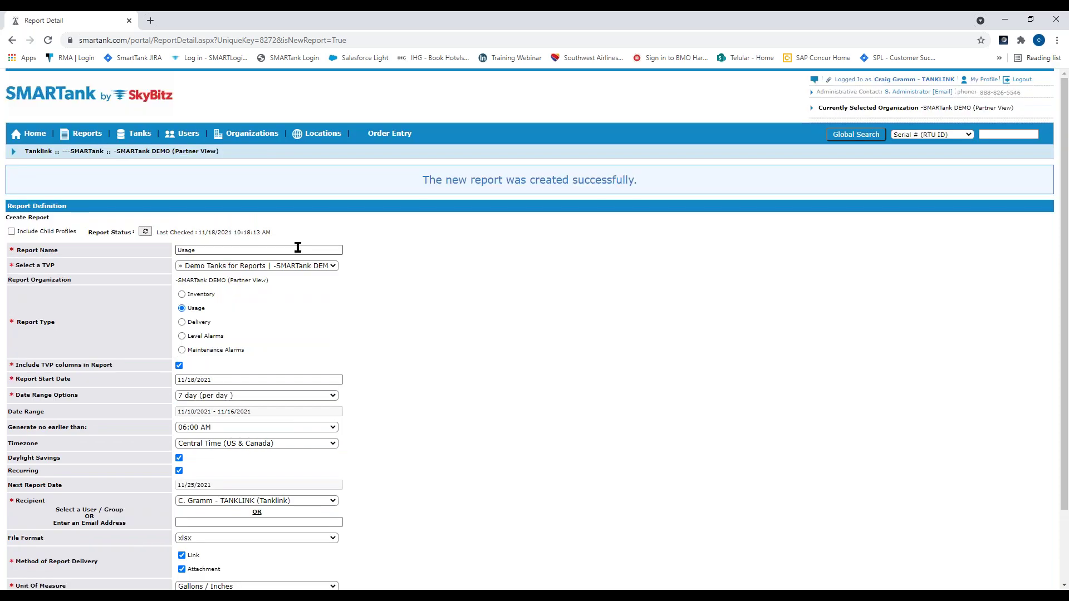
scroll(297, 247, down, 2)
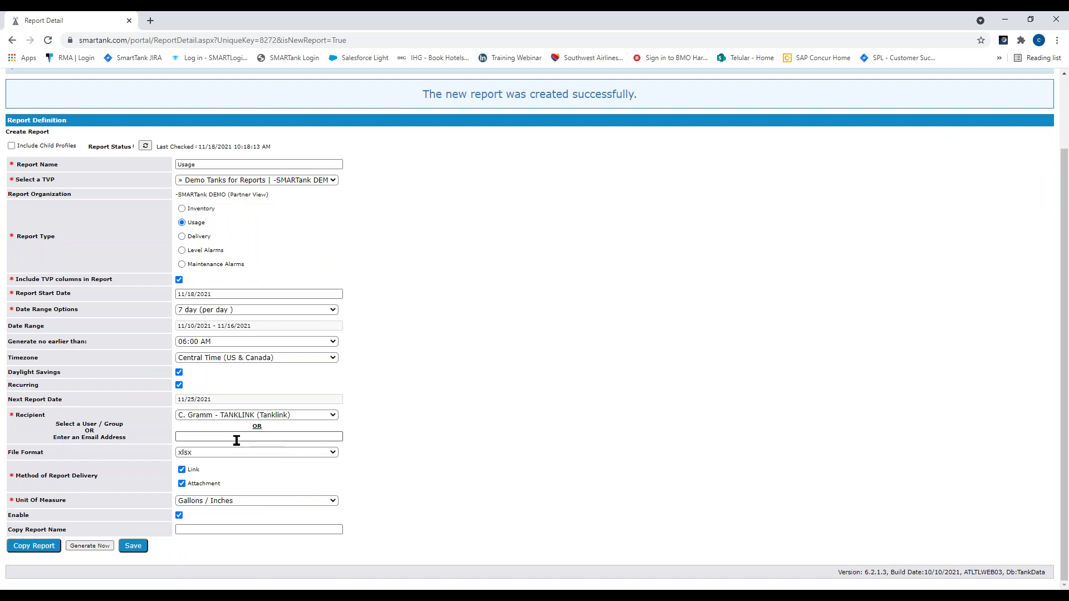
click(83, 550)
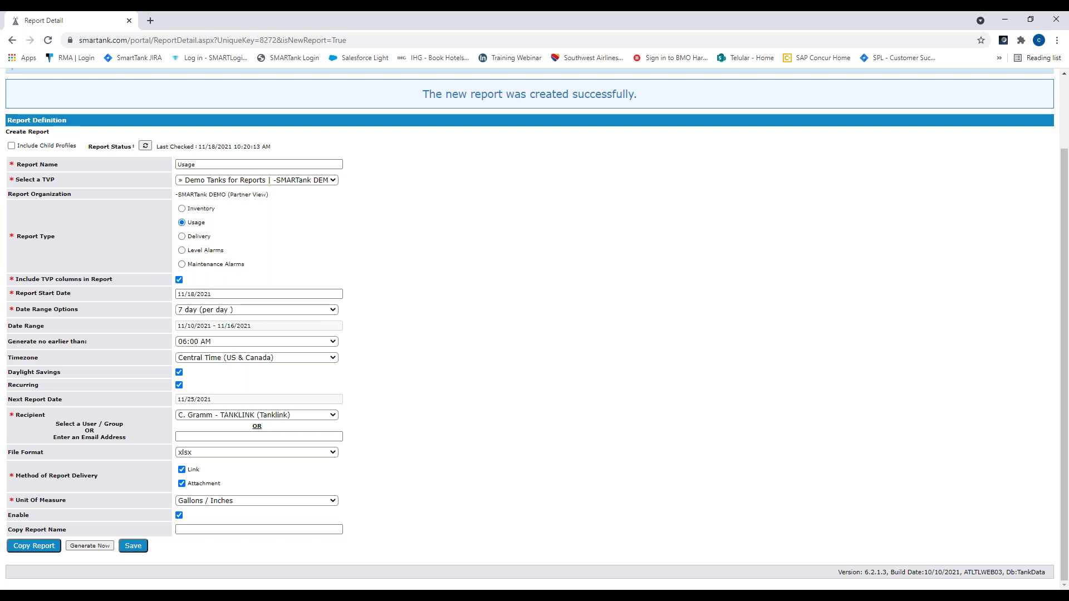
Bring the UsageDemo-Usage workbook in Excel onto this screen and maximize its window.
drag(1068, 301, 723, 194)
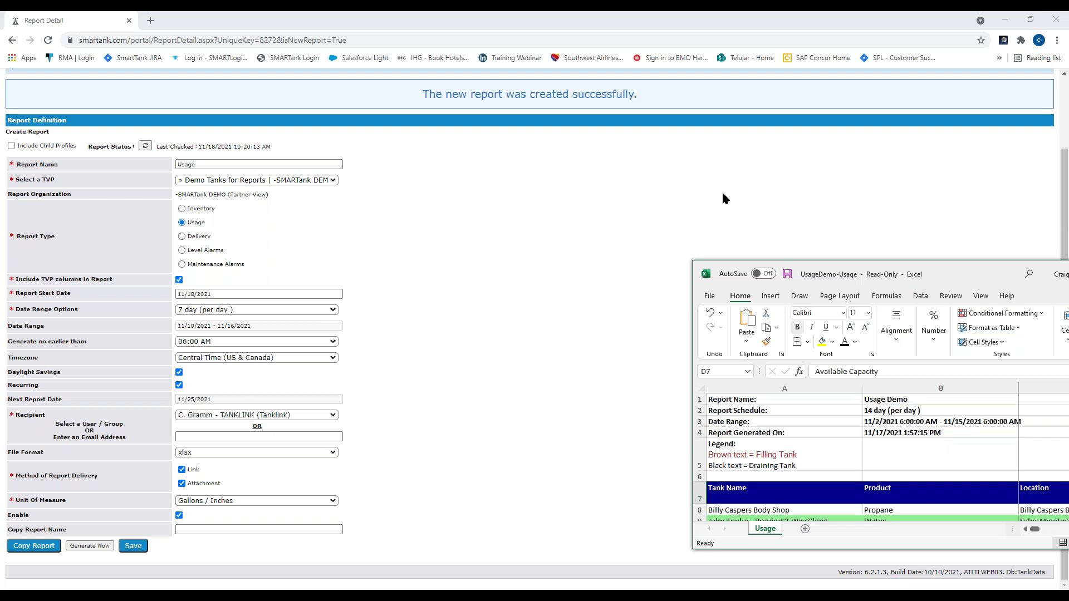
drag(722, 195, 539, 14)
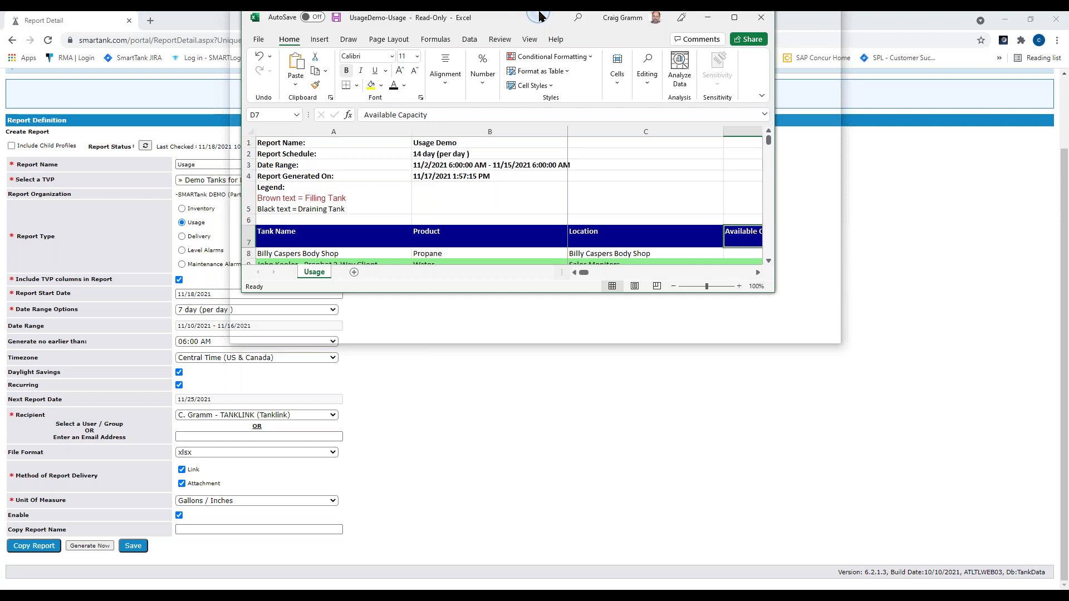
double_click(539, 16)
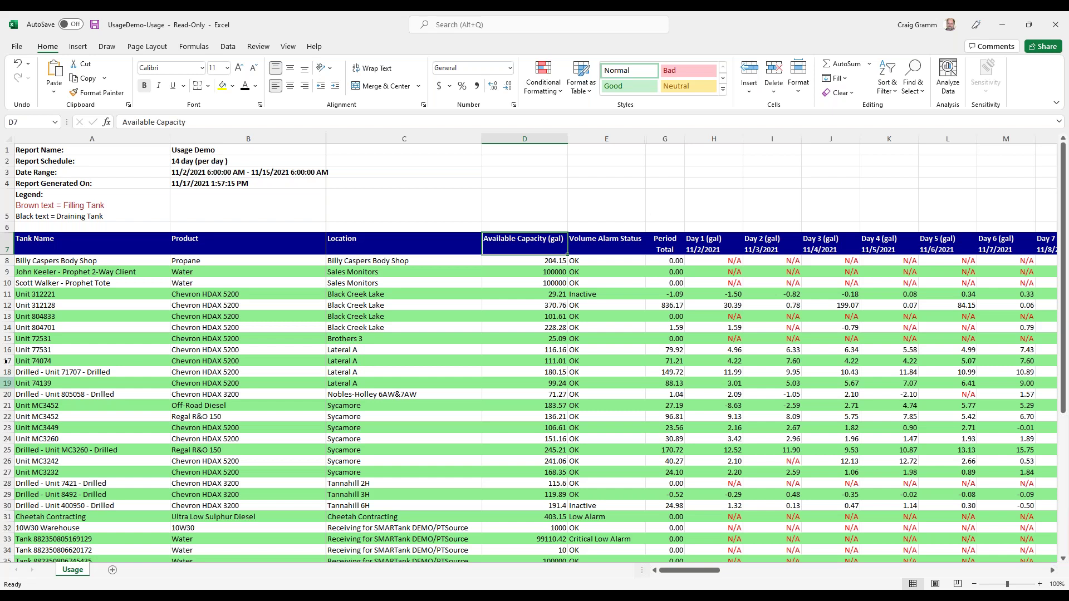
Highlight the row 7 headers from Tank Name through Volume Alarm Status to review the tank detail columns.
click(48, 243)
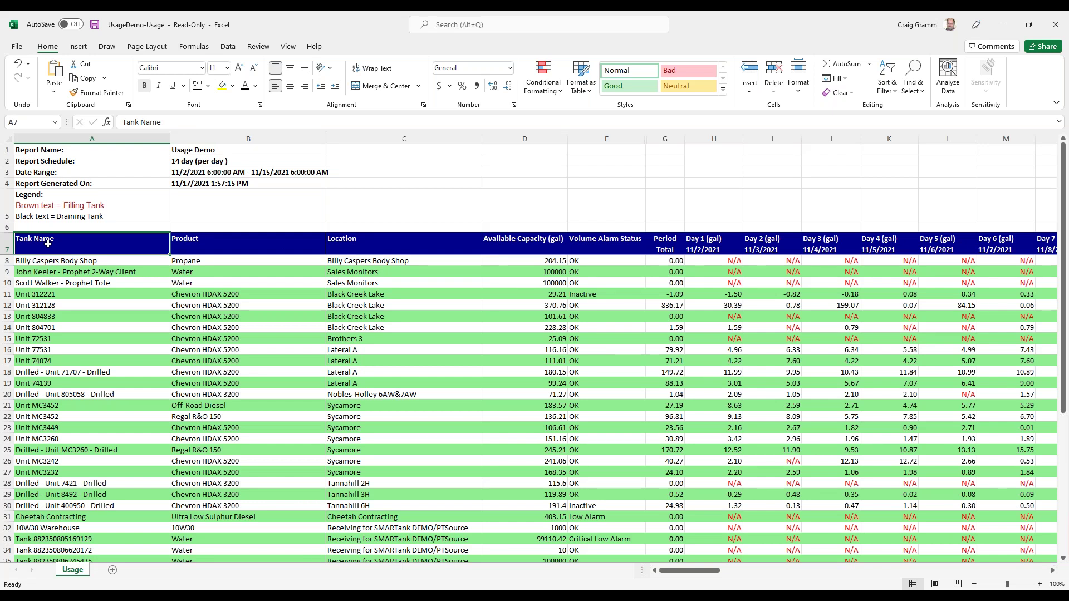
drag(48, 243, 251, 244)
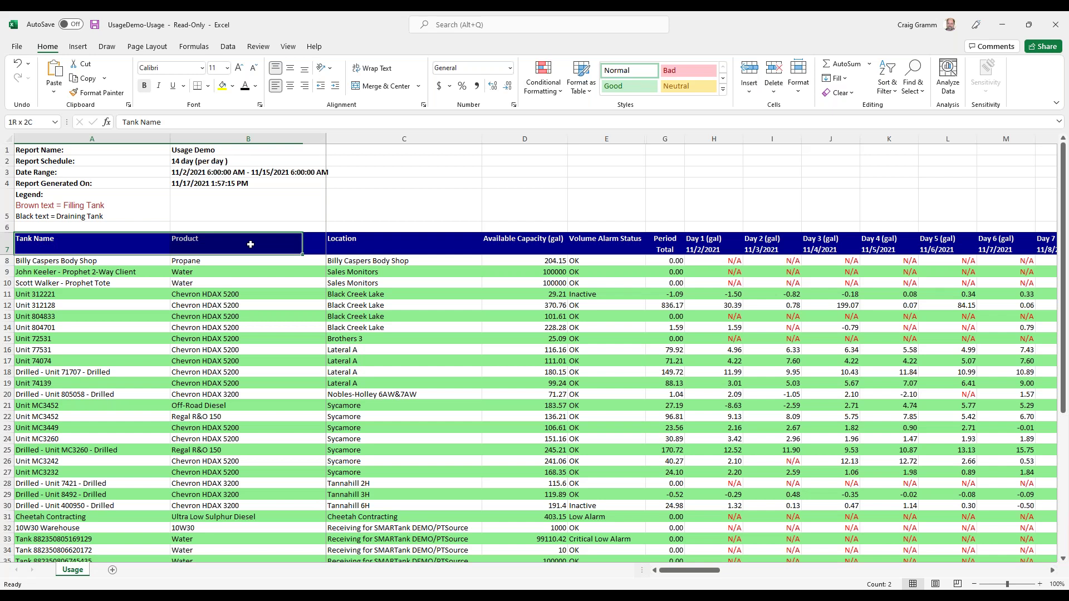
drag(251, 244, 587, 245)
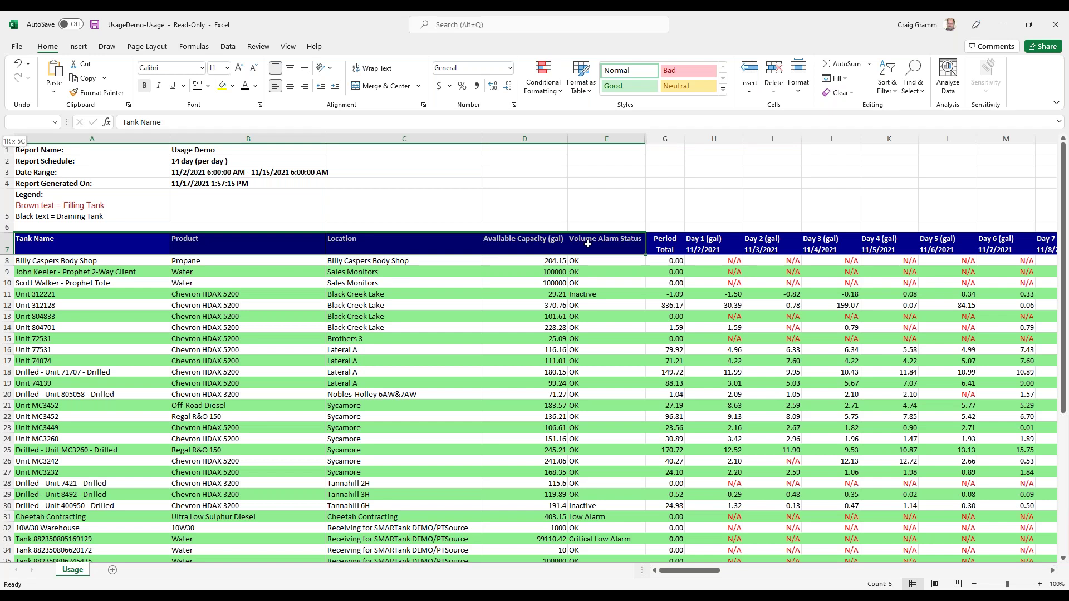
drag(587, 245, 551, 247)
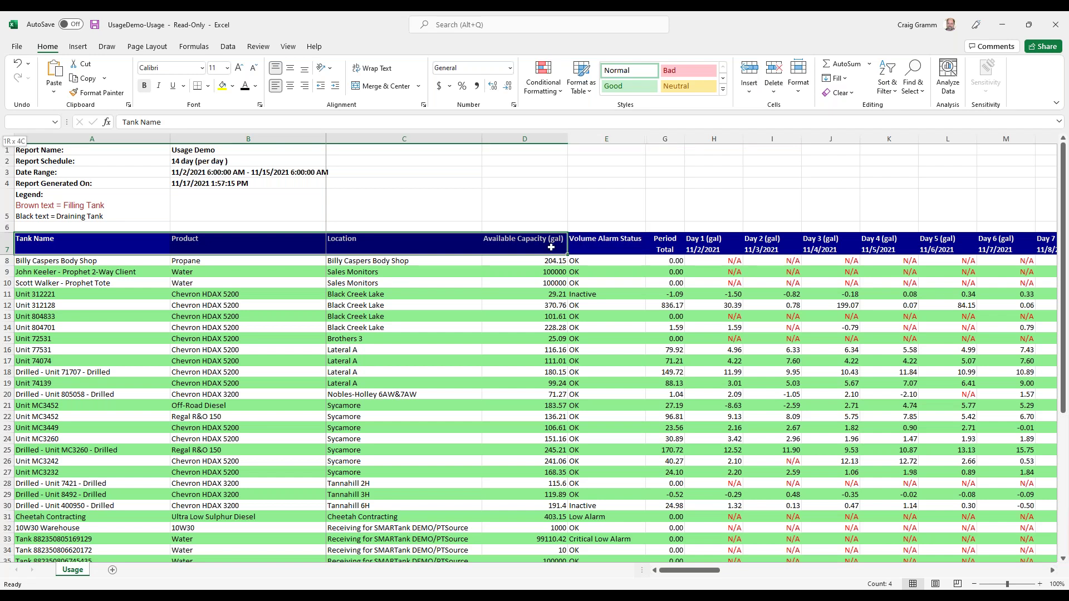
drag(551, 247, 593, 247)
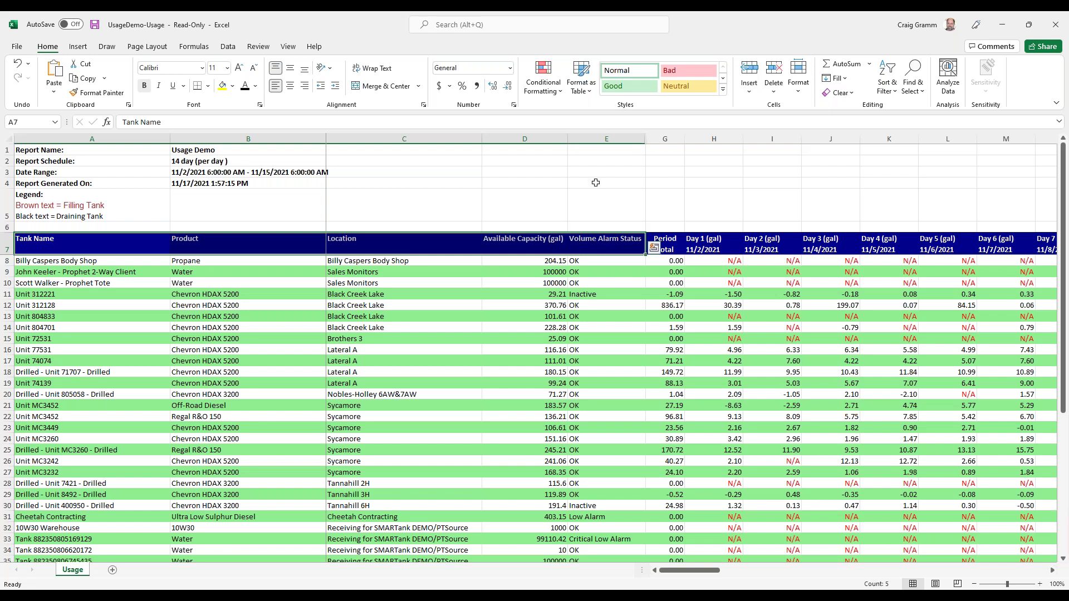
Highlight the row 7 headers from Period Total through Period Avg to review the daily usage columns.
click(672, 247)
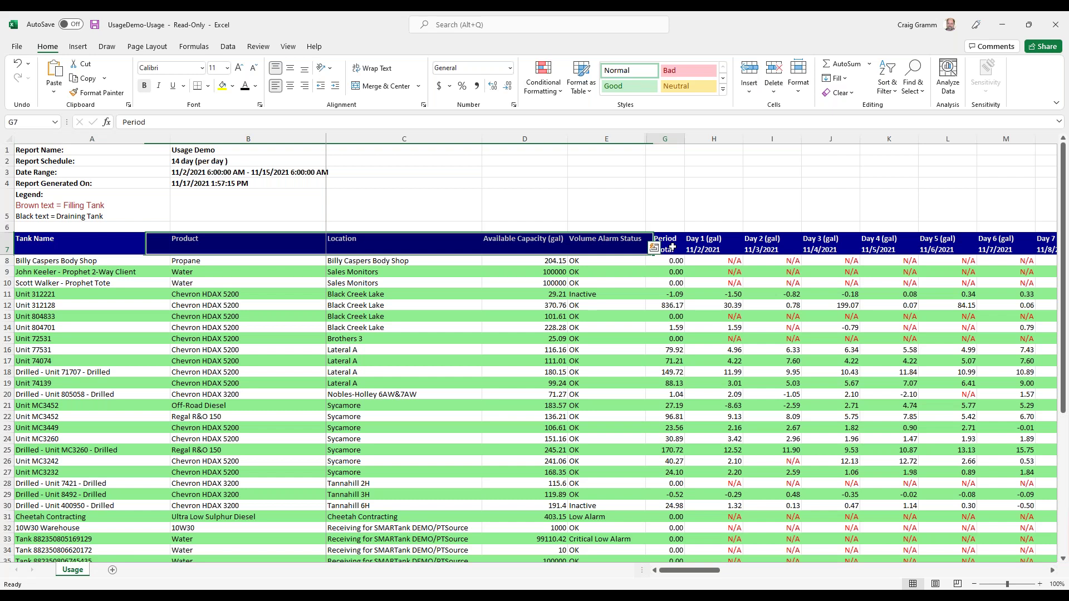
drag(672, 247, 1056, 240)
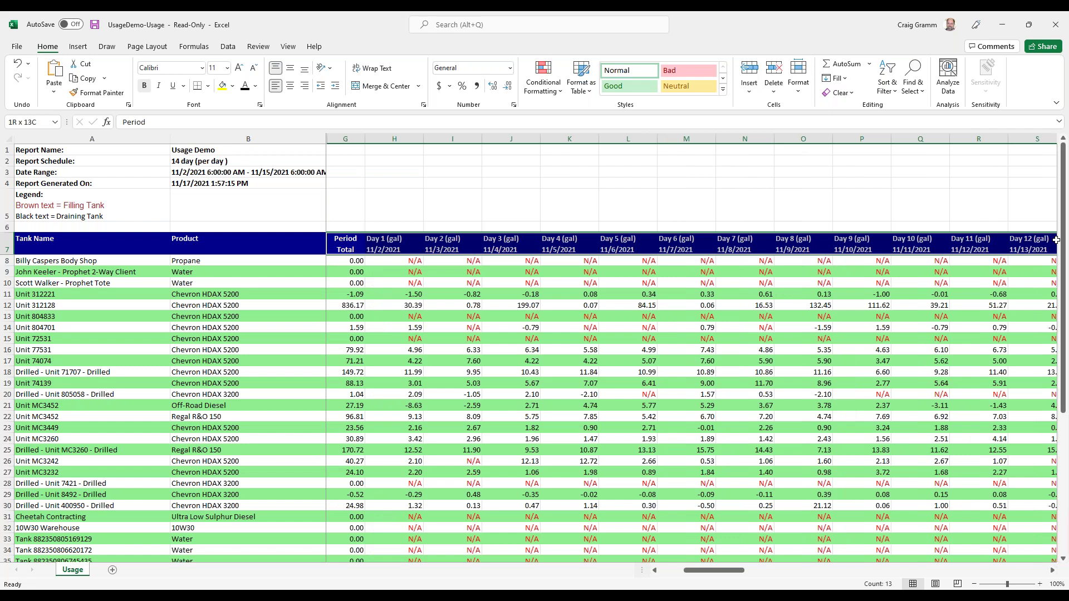
drag(1055, 239, 949, 241)
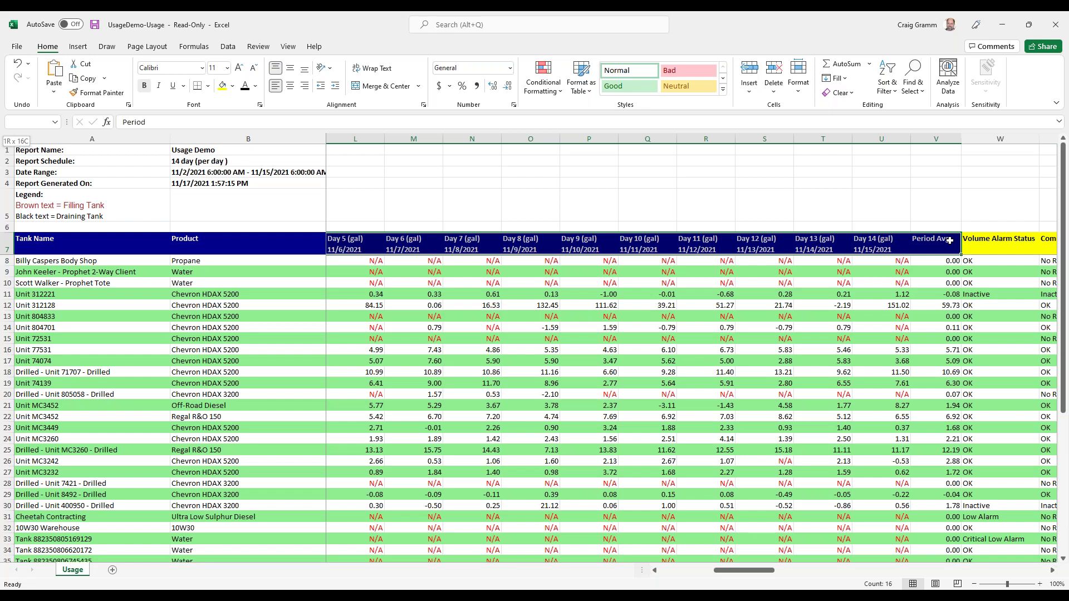
Review Unit 312128's details in row 12, from its tank name across to the Period Total.
click(156, 305)
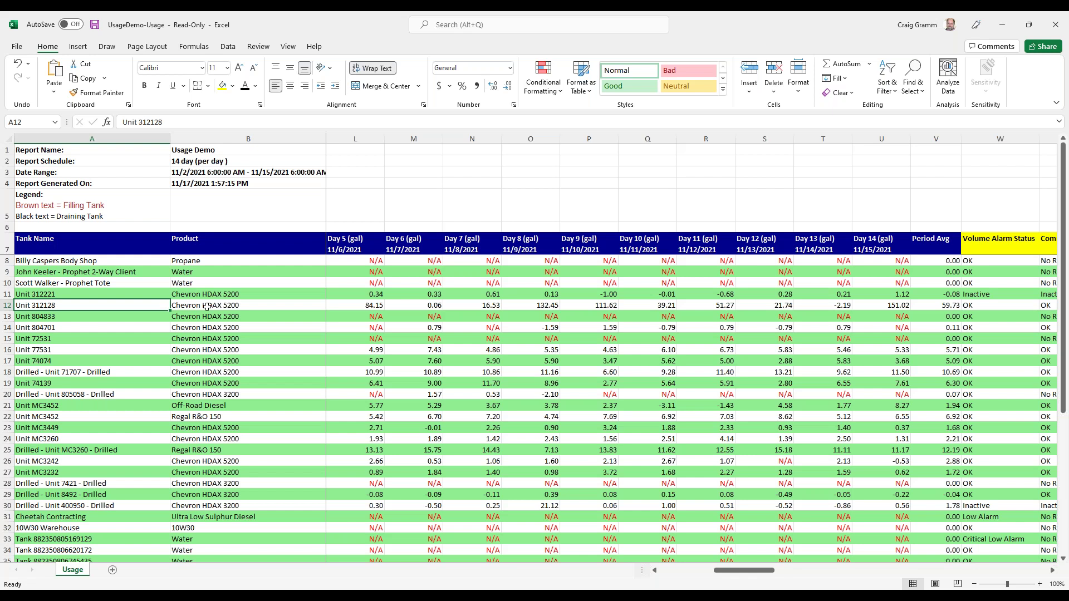
key(Right)
key(Right)
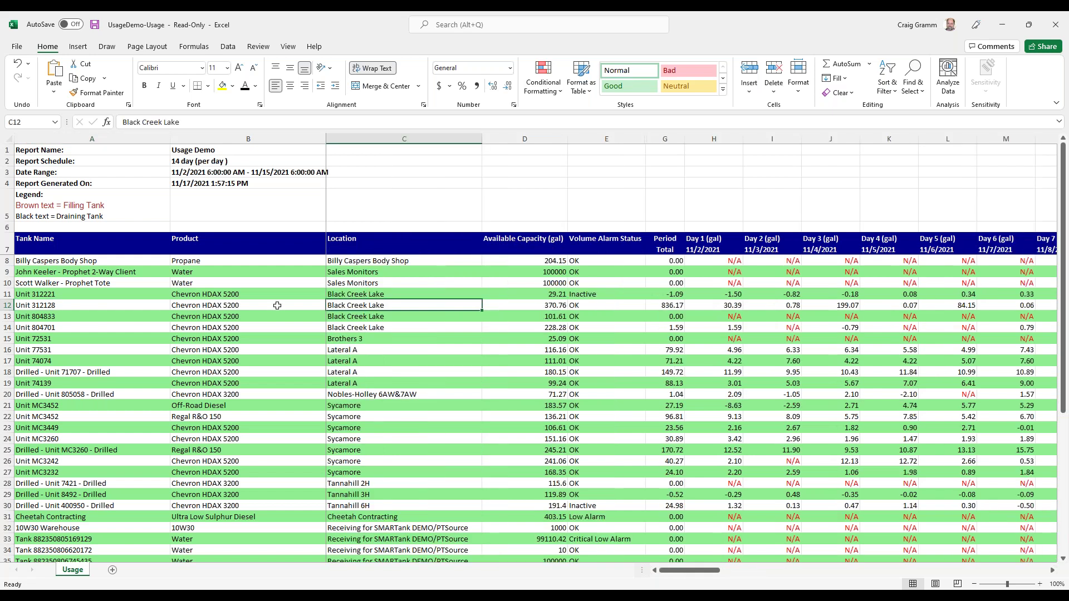
key(Right)
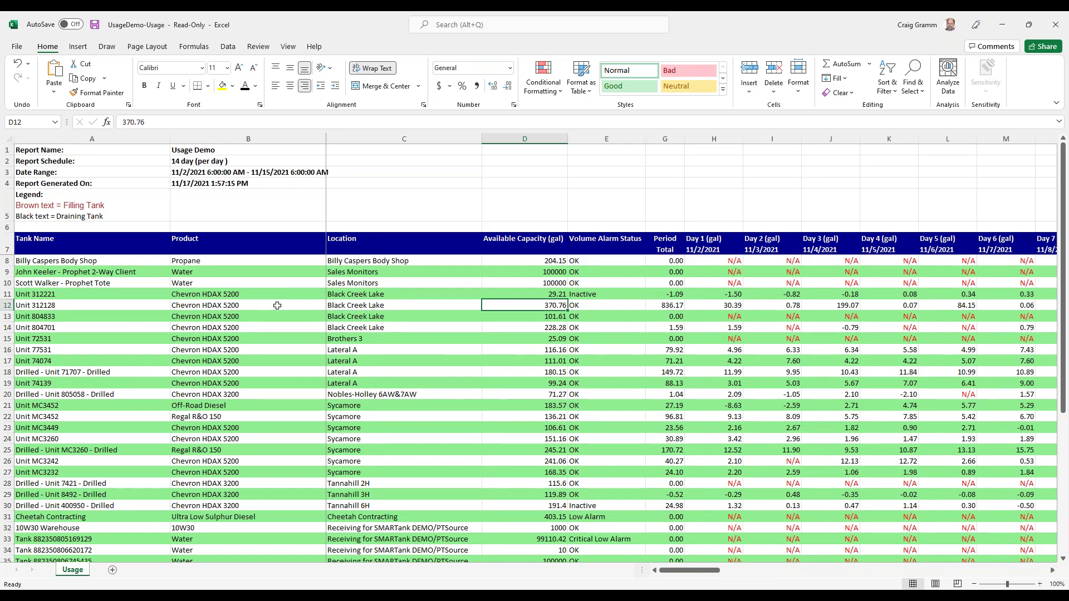
key(Right)
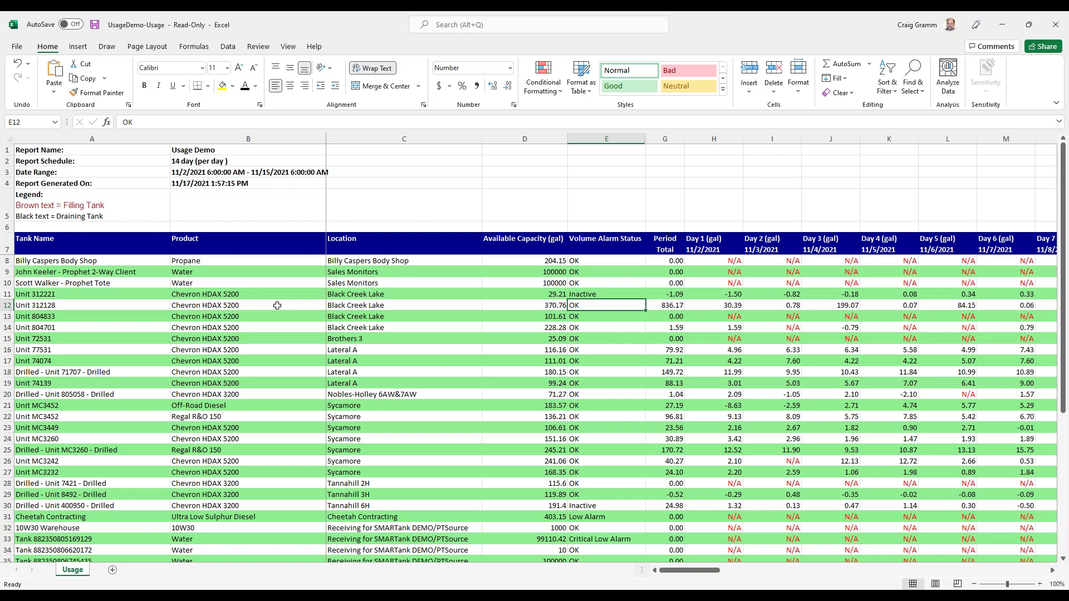
key(Right)
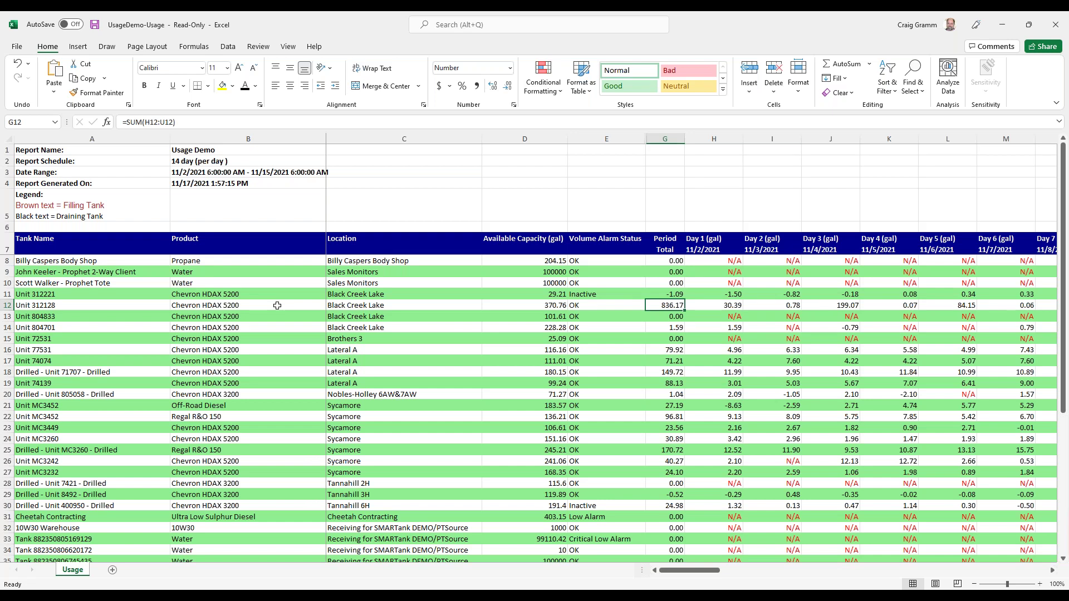
Examine Unit 312128's daily usage from Day 1 through Day 5 and return to the Day 1 cell, H12.
key(Right)
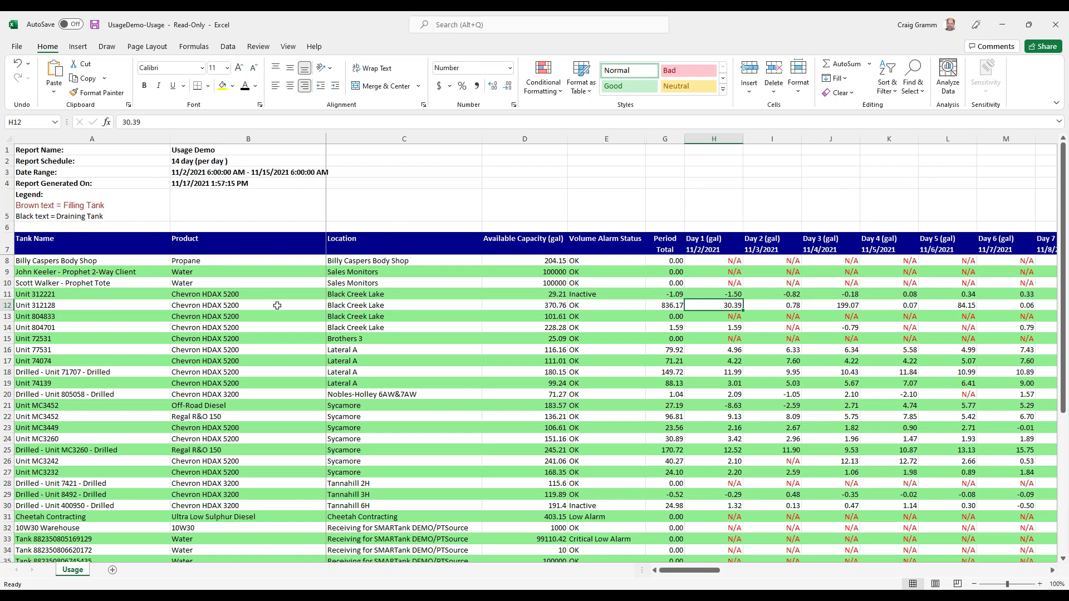
key(Right)
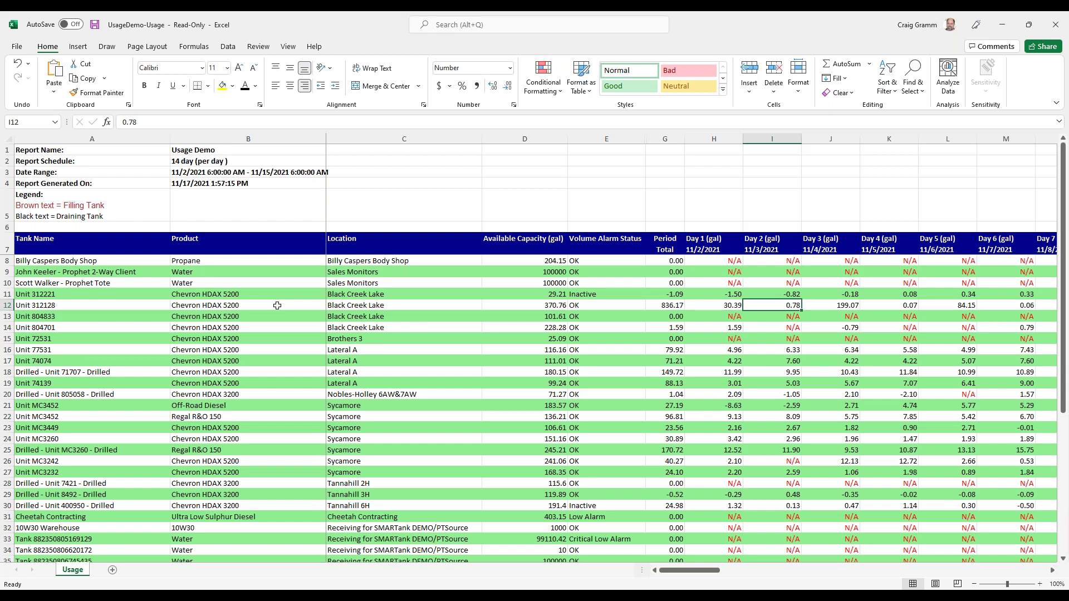
key(Right)
key(Right)
key(Right)
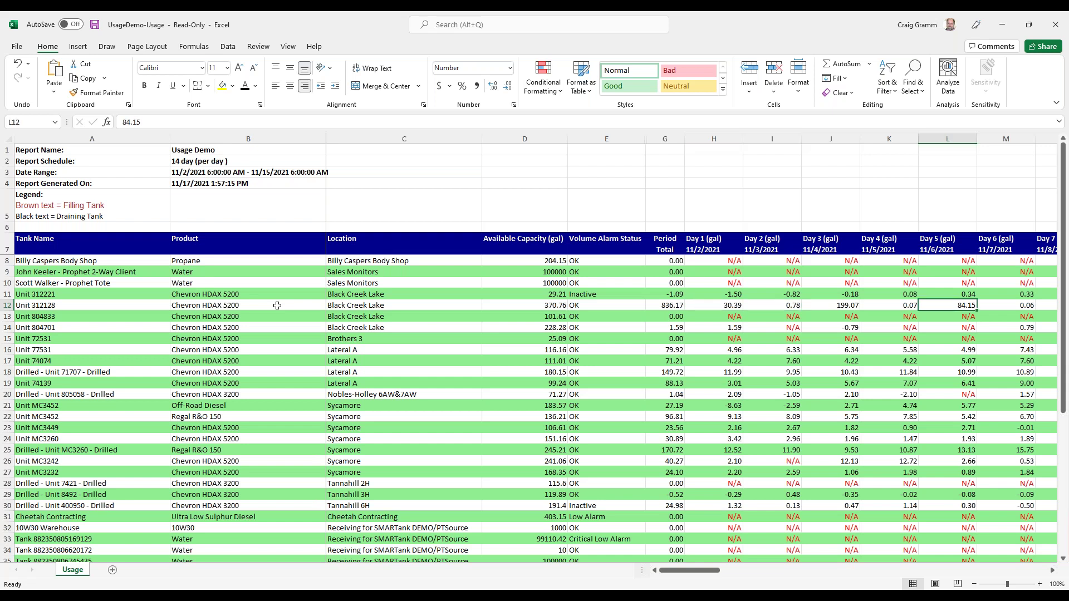
key(Left)
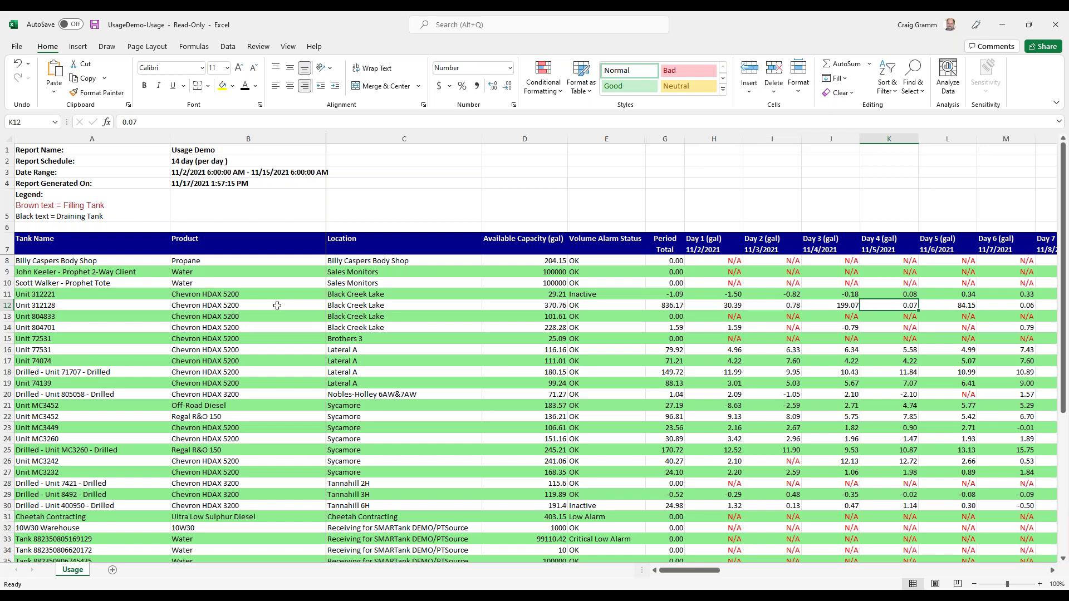
key(Left)
key(Left)
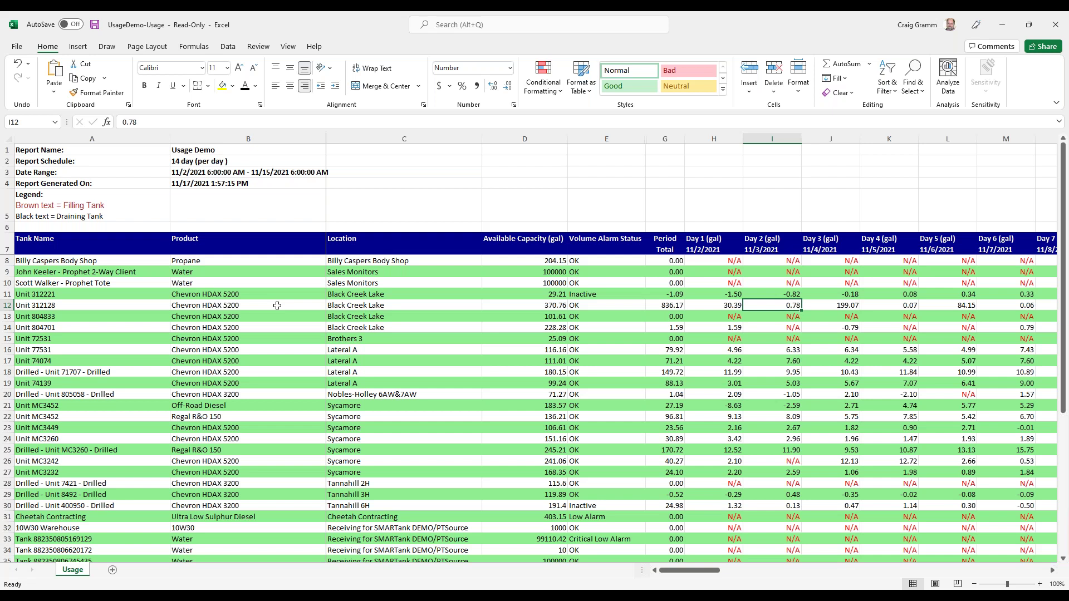
key(Left)
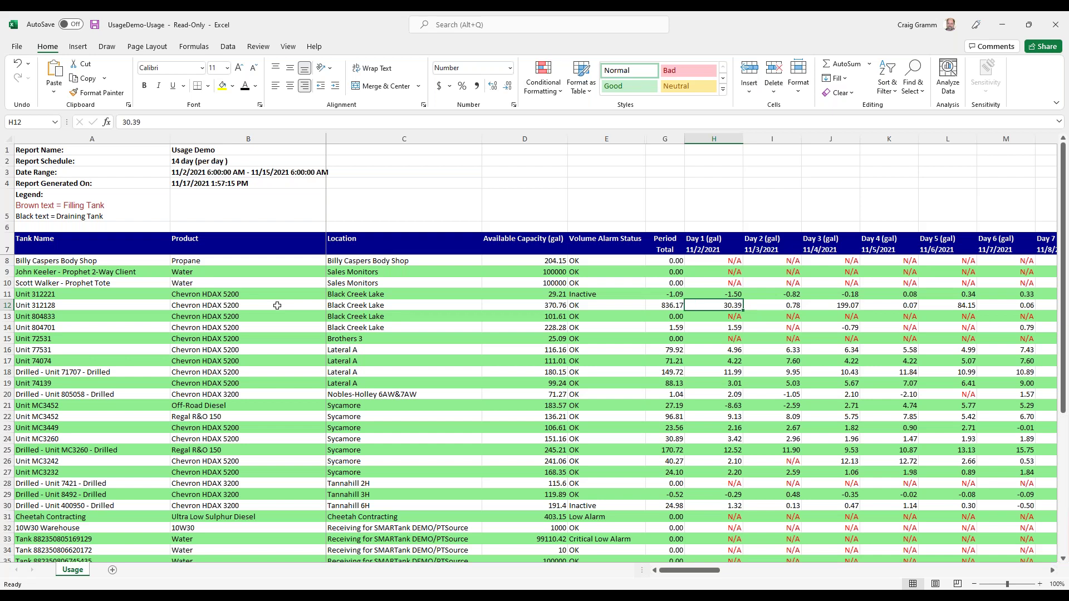
Go through Unit 312128's usage cell by cell from Day 2 through Day 14, ending on its Period Avg in V12.
key(Right)
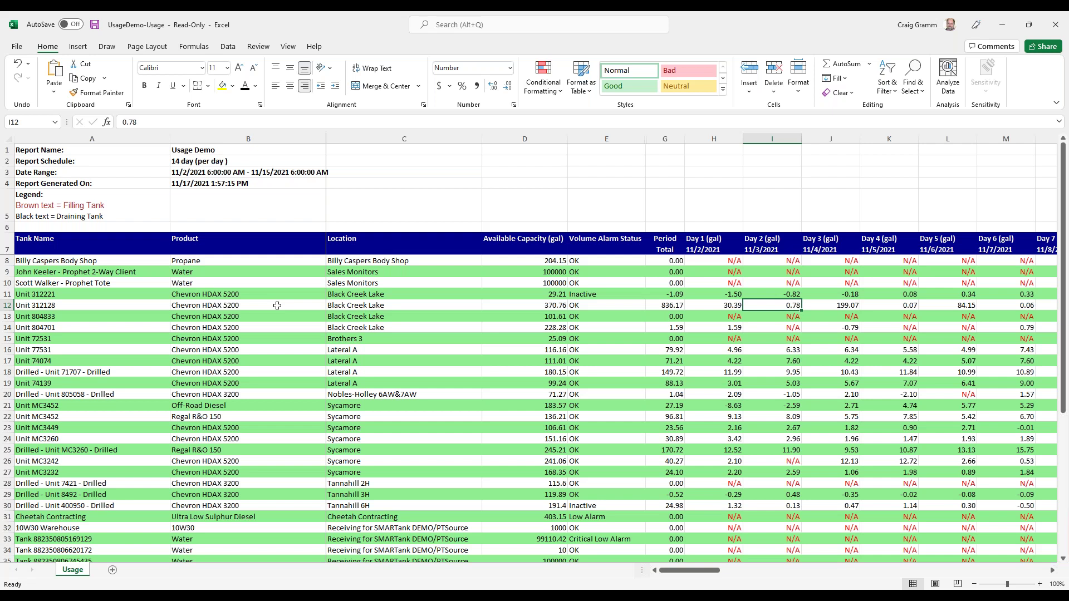
key(Right)
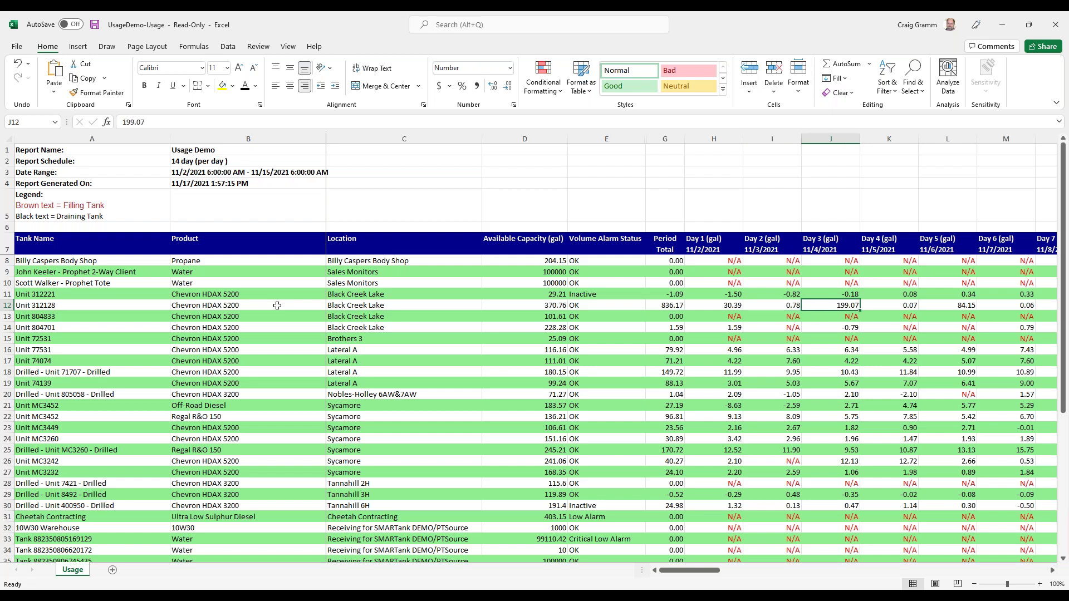
key(Right)
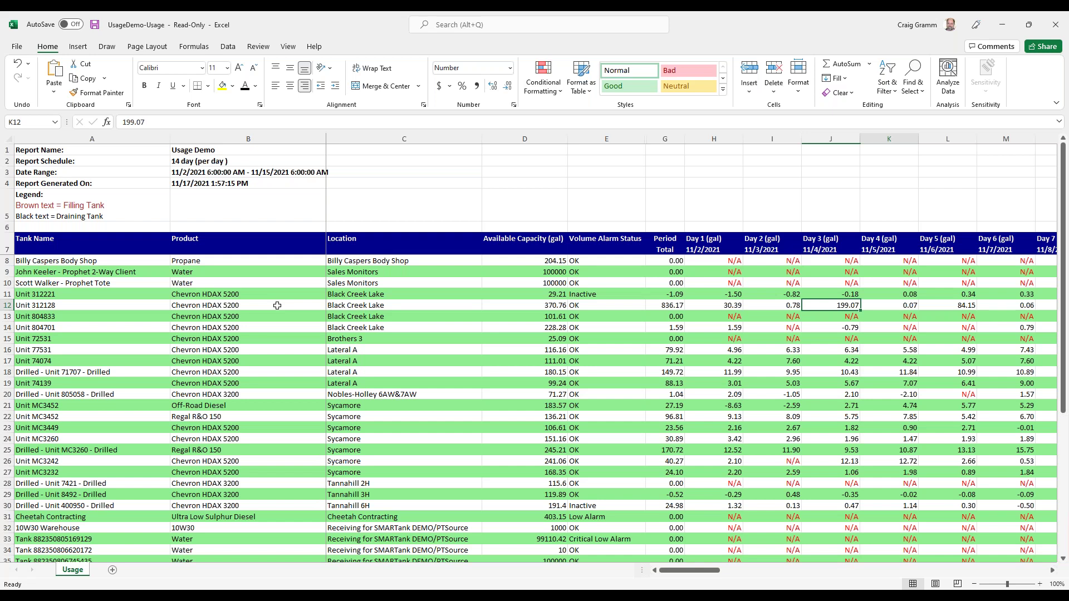
key(Right)
key(Right)
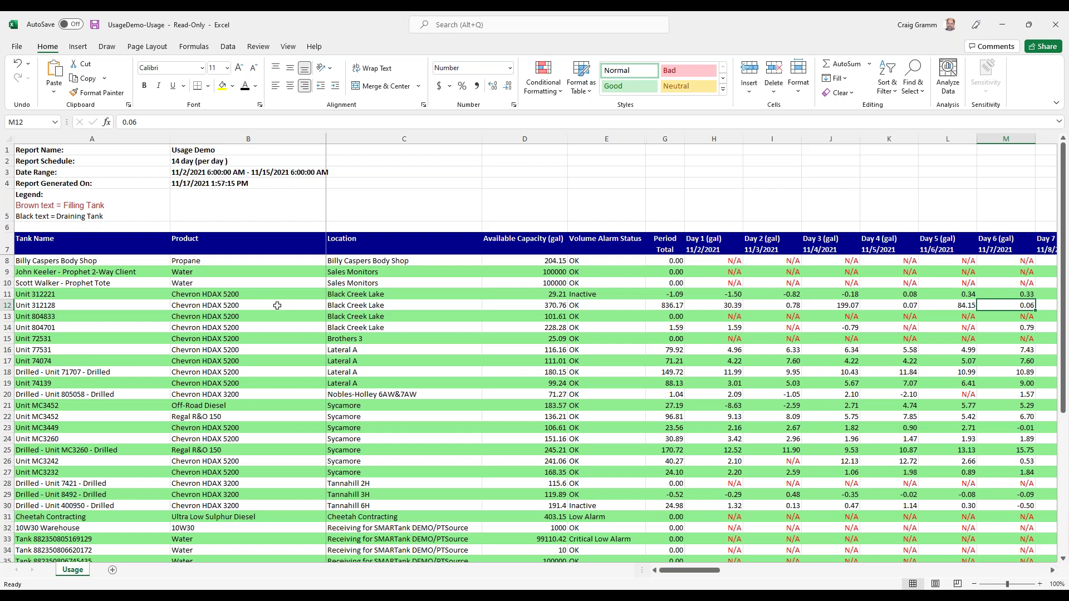
key(Right)
key(Right)
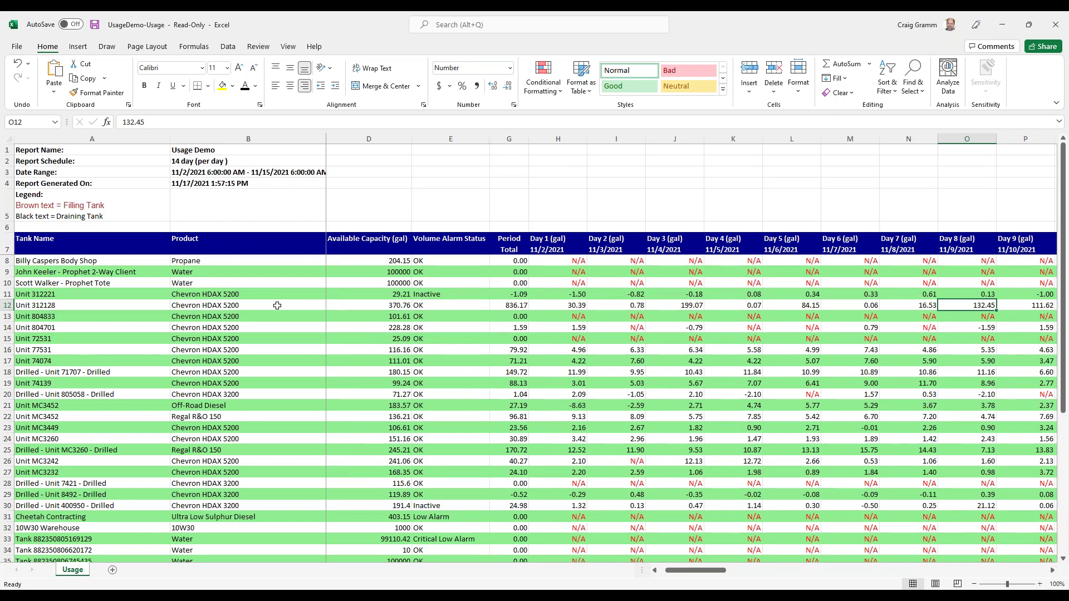
key(Right)
key(Right)
key(Right)
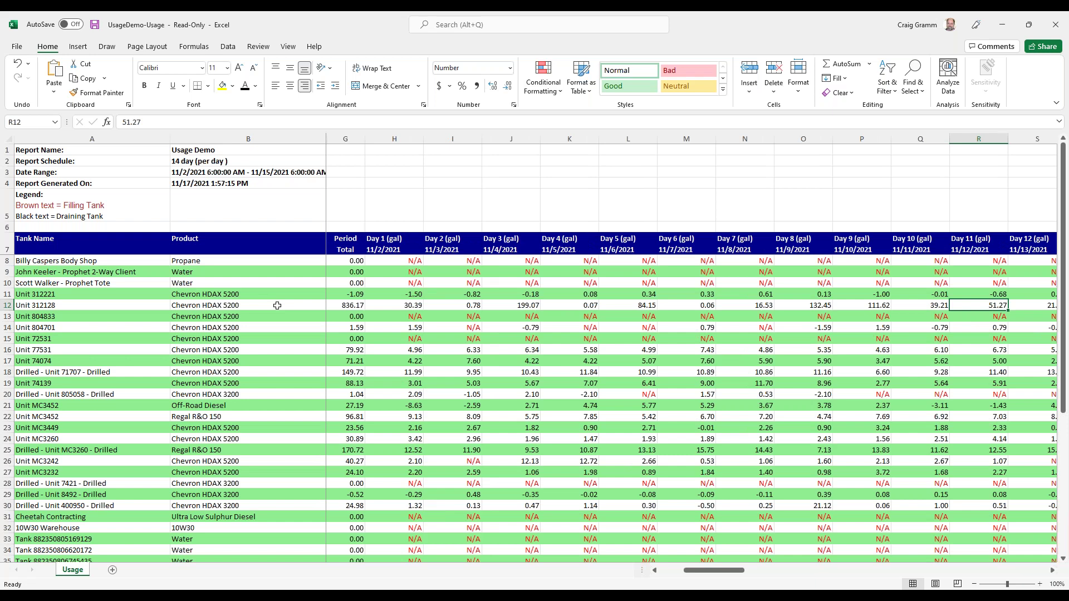
key(Right)
key(Right)
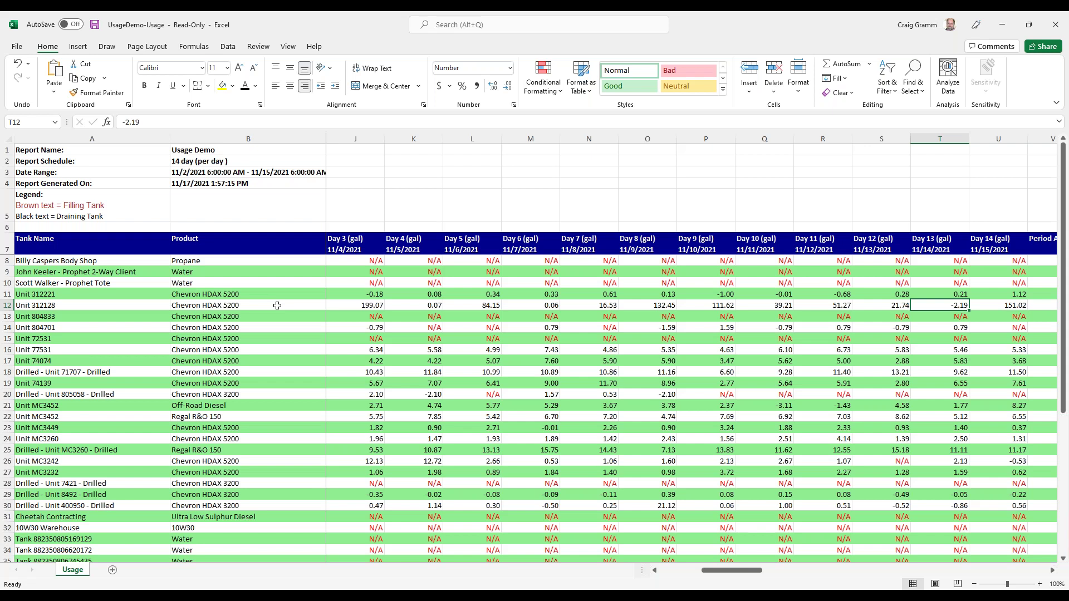
key(Right)
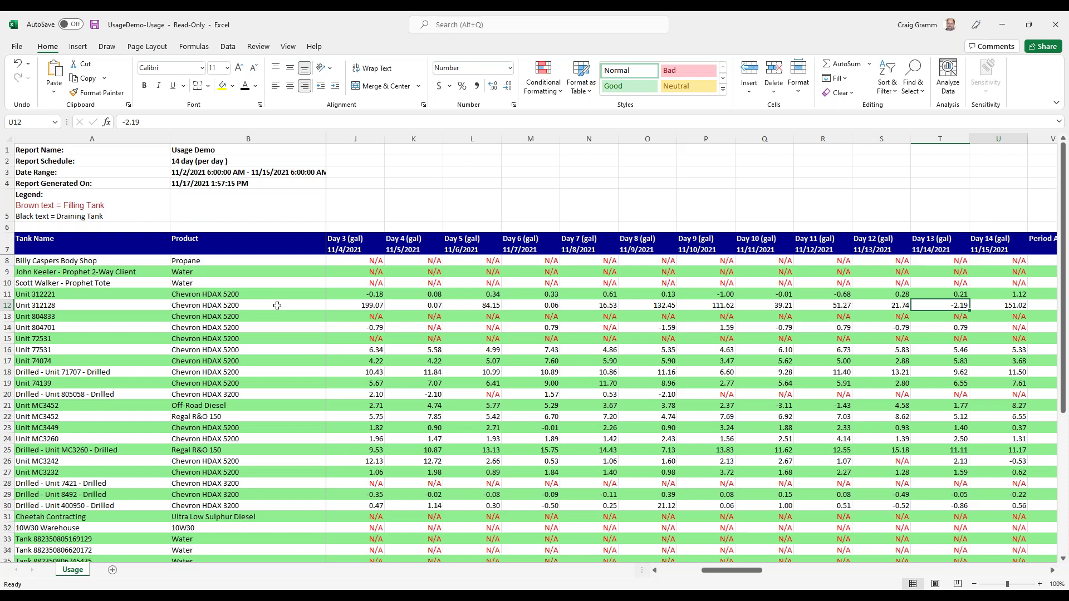
key(Right)
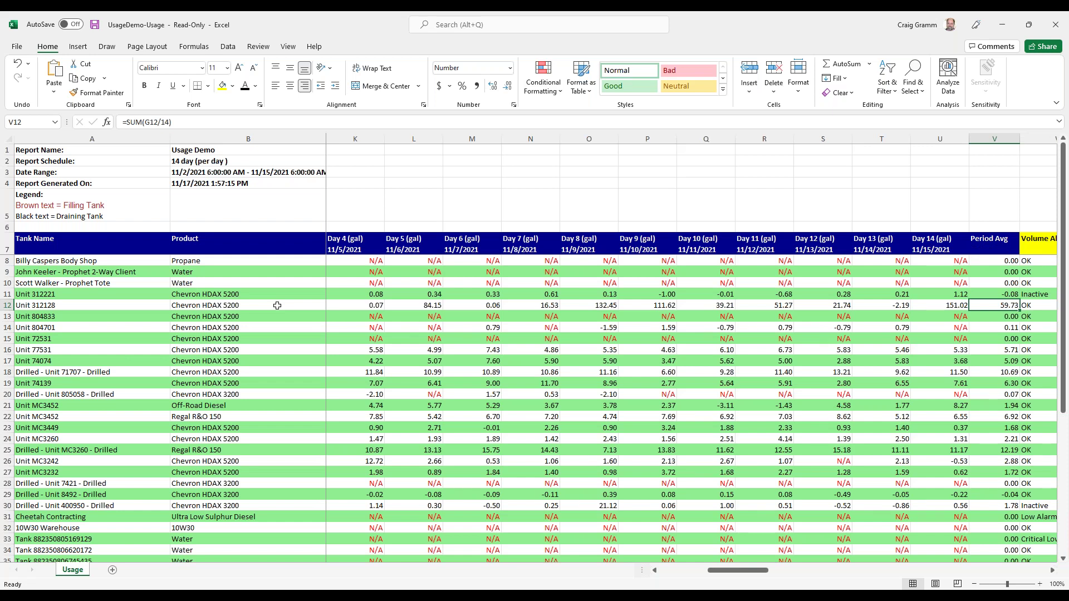
Examine the Period Avg values down column V, from row 12 to Unit MC3242 in row 26.
scroll(276, 306, right, 1)
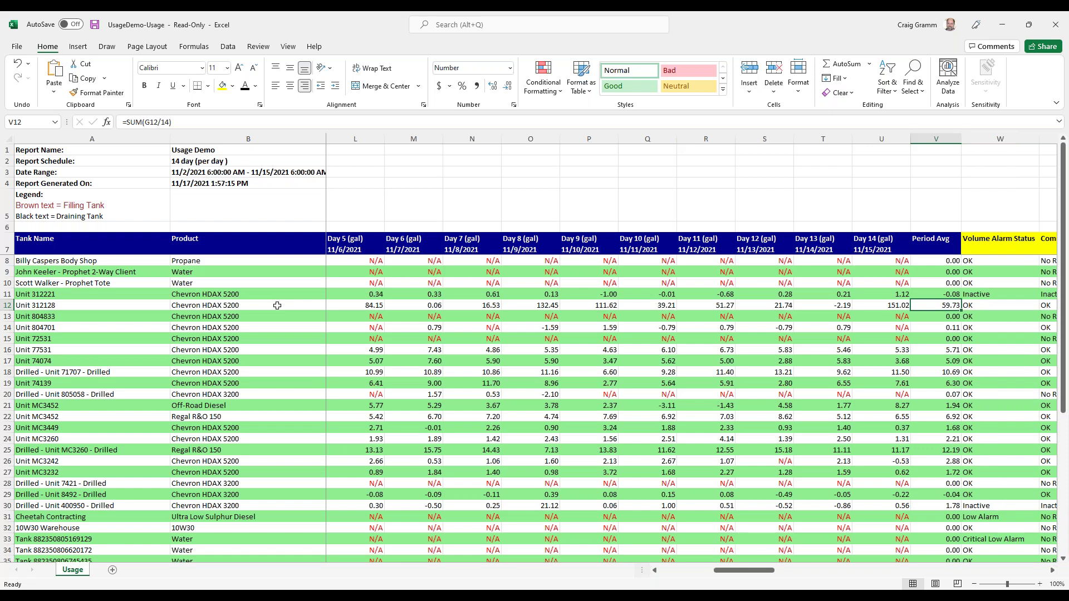
key(Down)
key(Down)
key(Down)
key(Down)
key(Down)
key(Down)
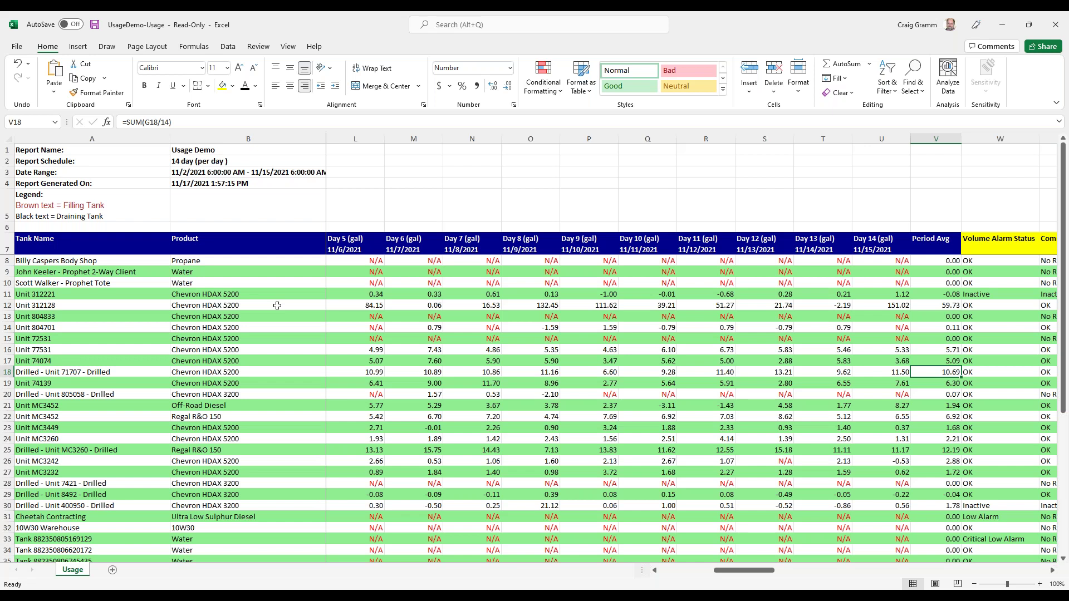
key(Down)
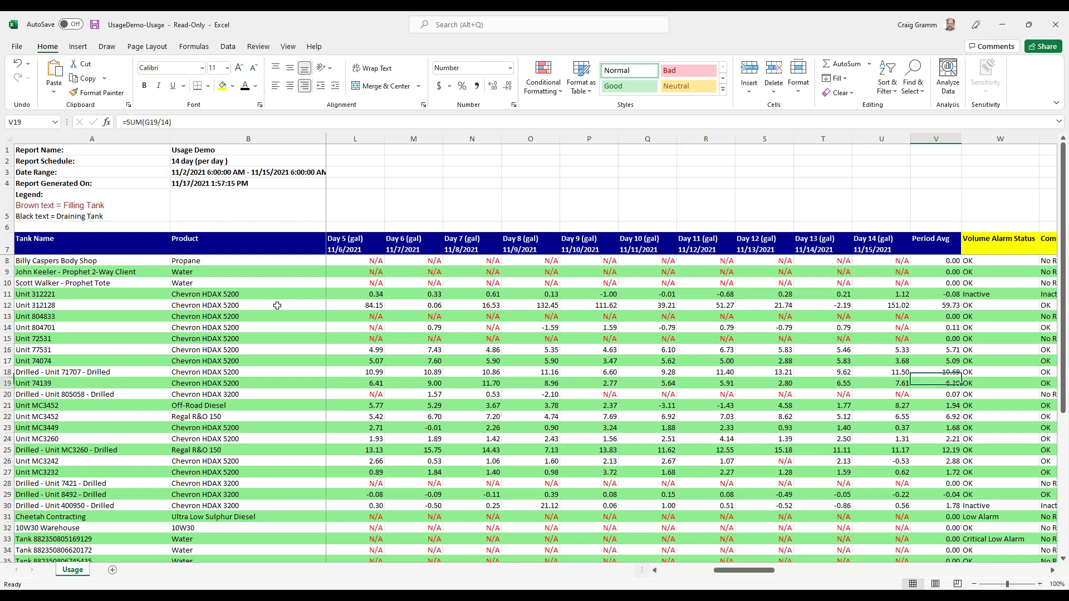
key(Down)
key(Down)
key(Down)
key(Down)
key(Down)
key(Down)
key(Down)
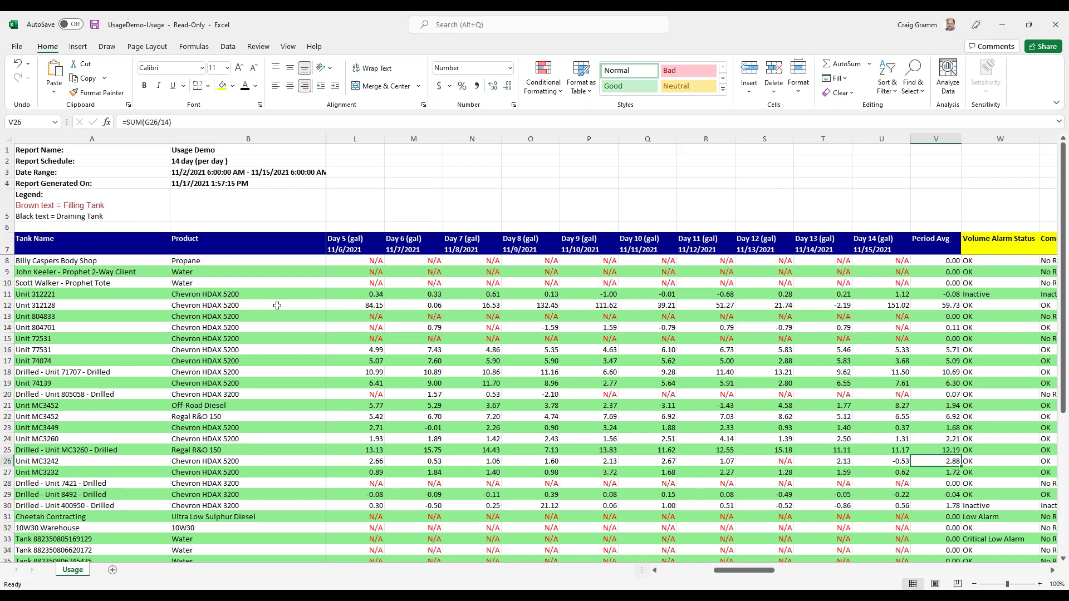
Review the Period Avg values back up column V to Unit 312128 in V12.
key(Up)
key(Up)
key(Up)
key(Up)
key(Up)
key(Up)
key(Up)
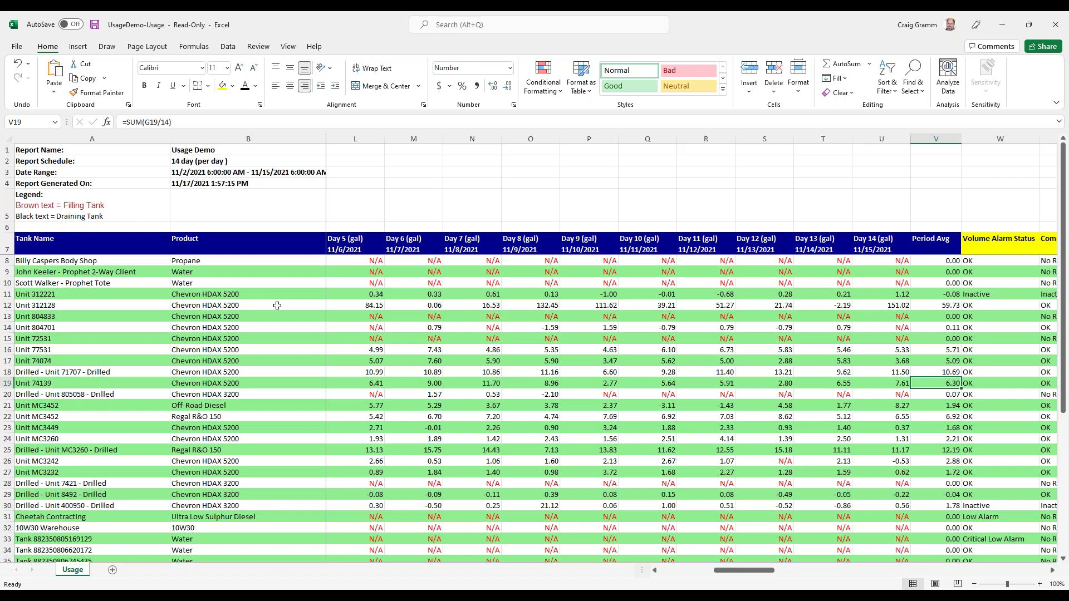
key(Up)
key(Up)
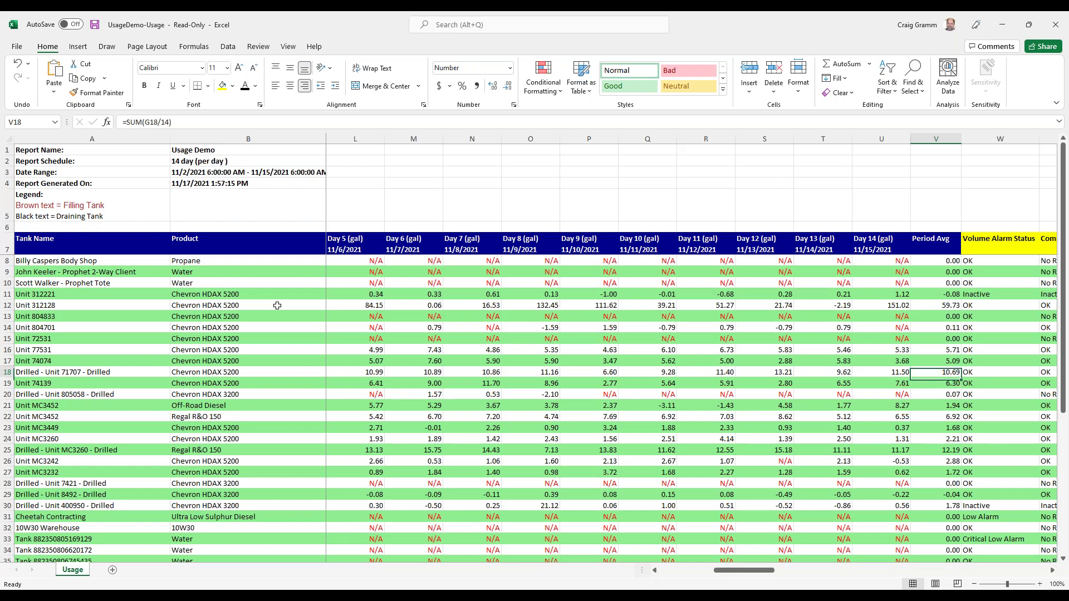
key(Up)
key(Up)
key(Up)
key(Up)
key(Up)
key(Up)
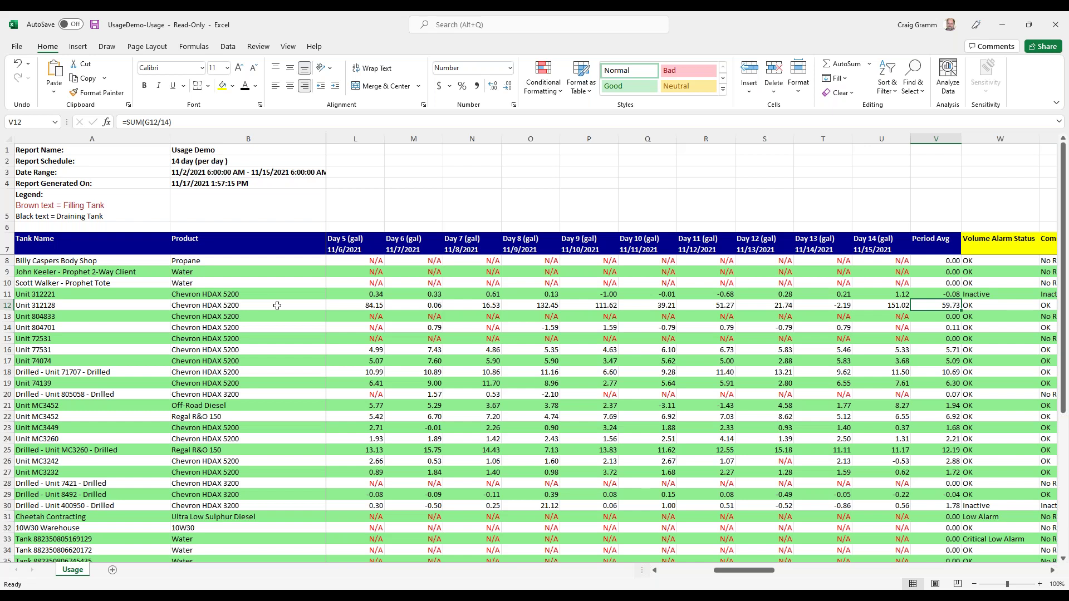
Go back across Unit 312128's daily usage from the Period Avg to Day 3 in J12.
key(Left)
key(Left)
key(Left)
key(Left)
key(Left)
key(Left)
key(Left)
key(Left)
key(Left)
key(Left)
key(Left)
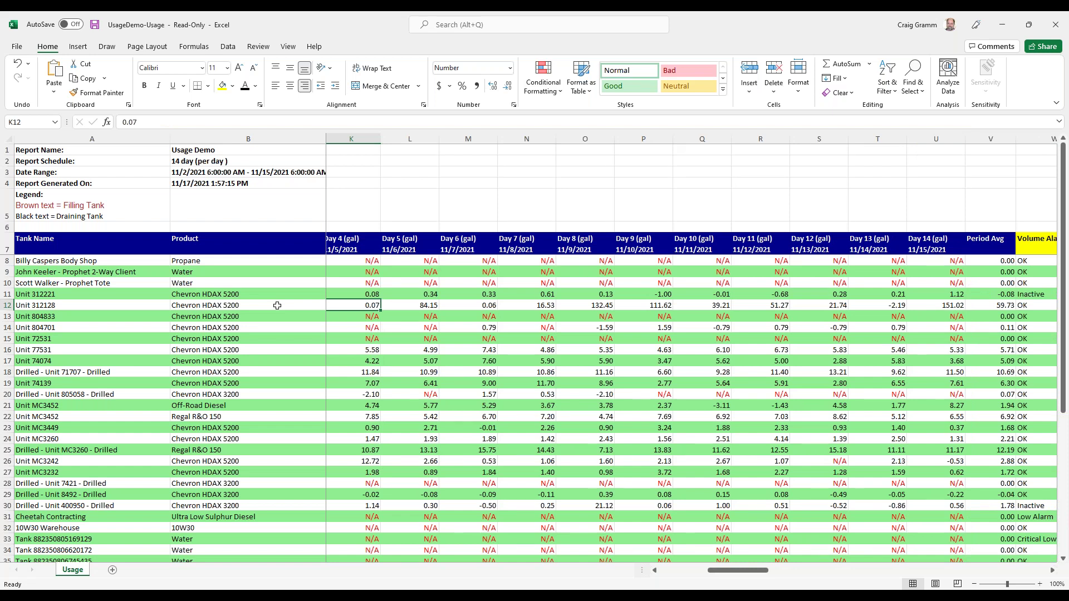
key(Left)
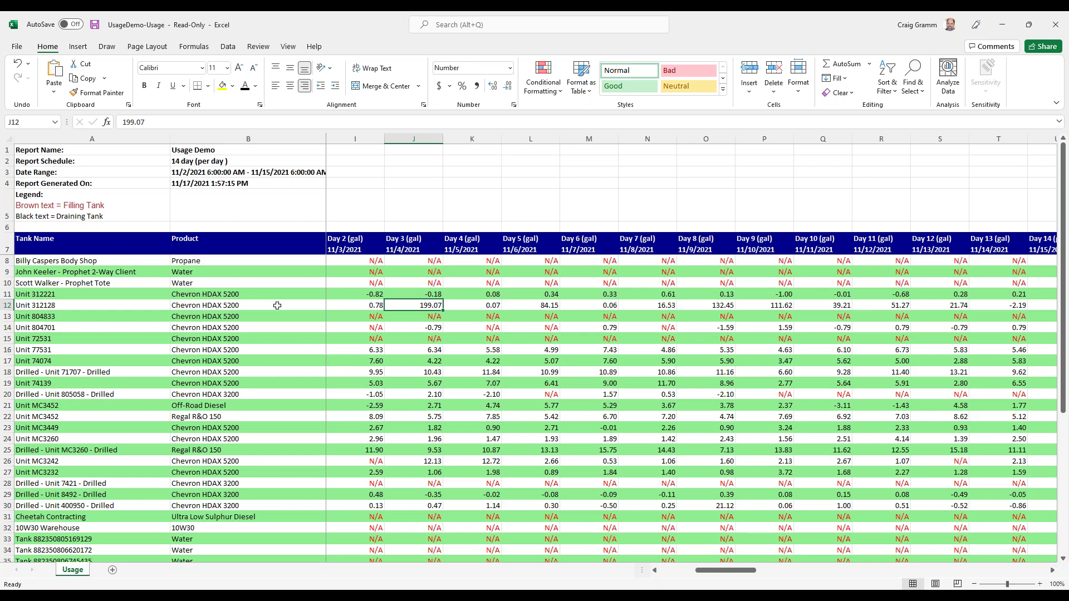
Compare Unit 312128's usage day by day from Day 4 through Day 8 in O12.
key(Right)
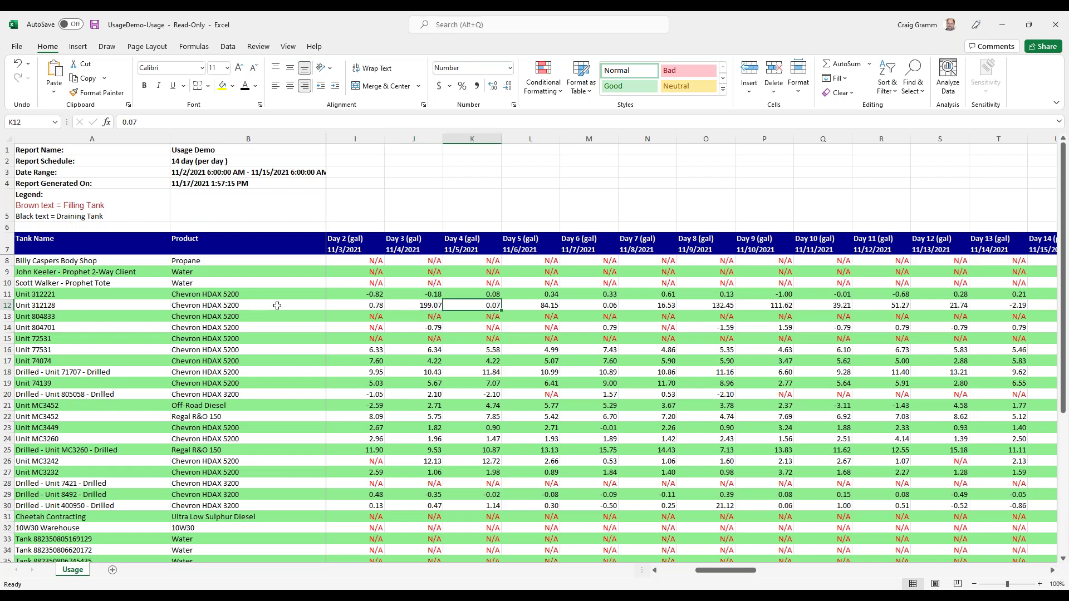
key(Right)
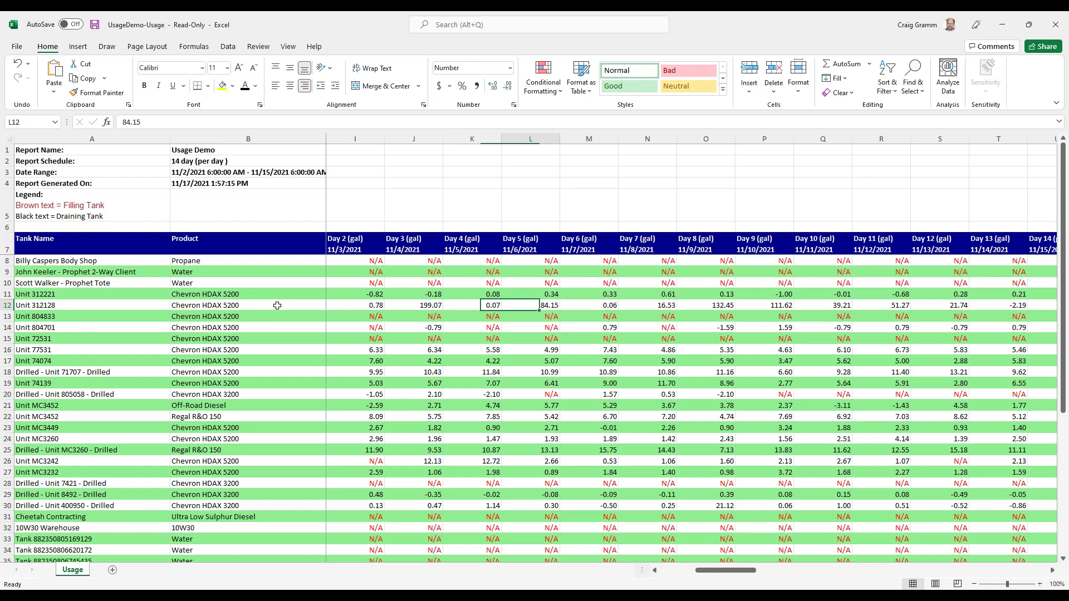
key(Right)
key(Right)
key(Right)
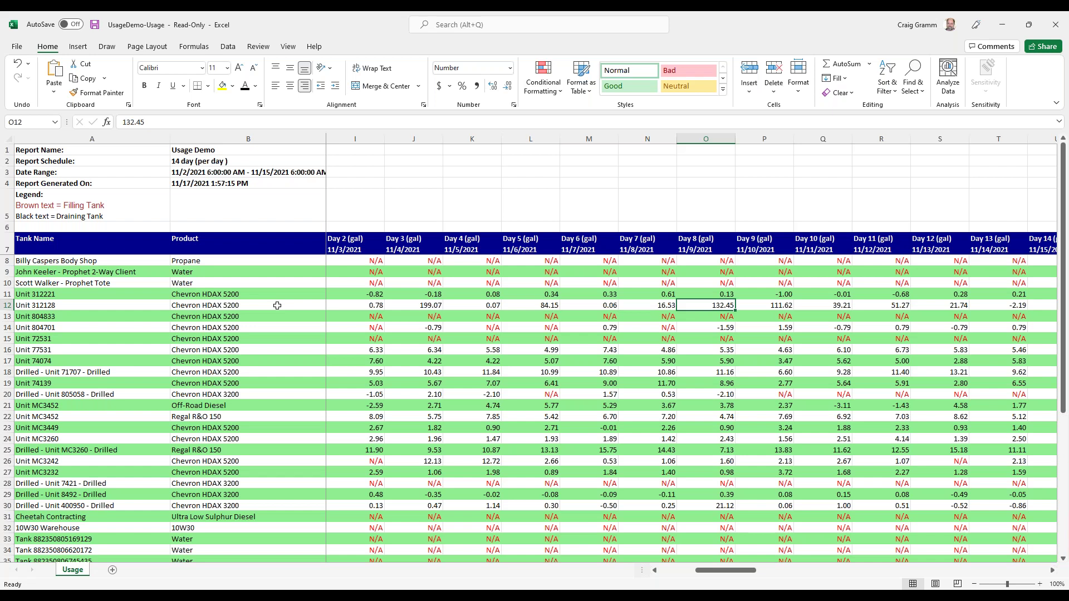
Follow Unit 312128's daily usage from Day 9 to the Period Avg in V12 and go back to Day 14.
key(Right)
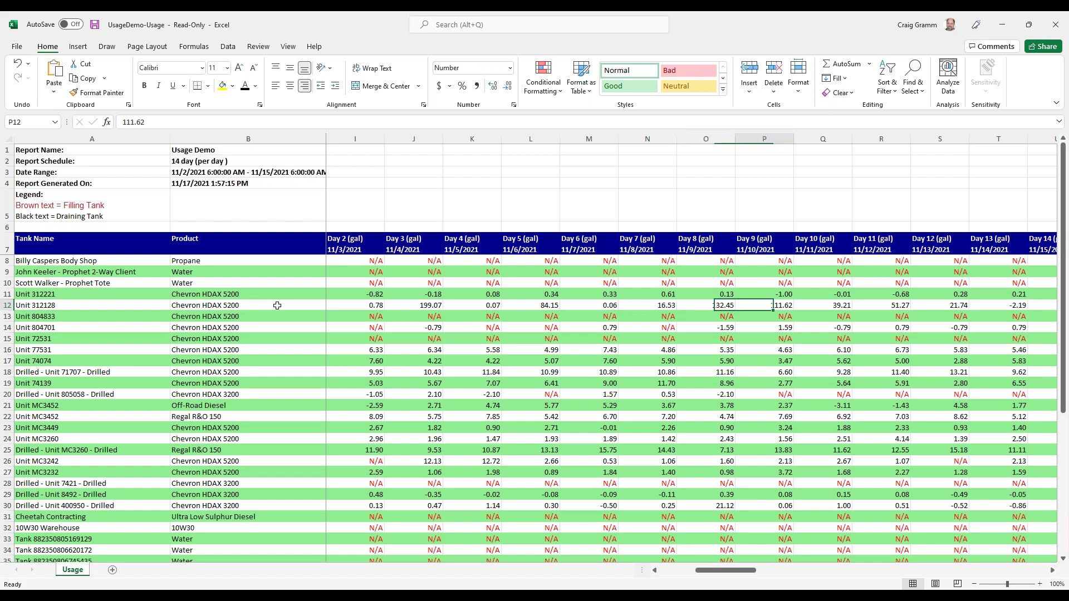
key(Right)
key(Right)
key(Right)
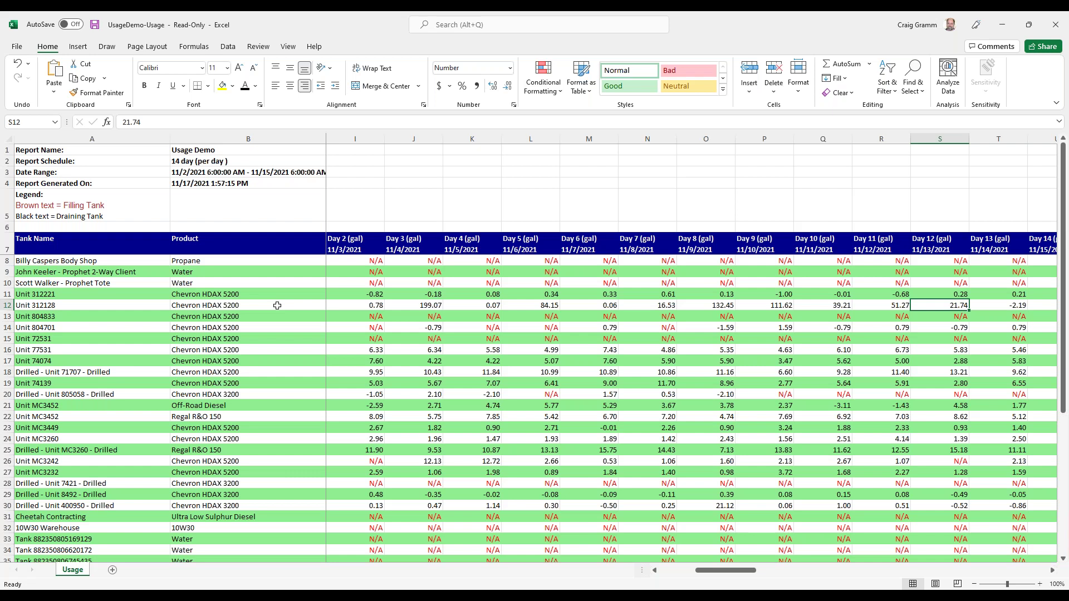
key(Right)
key(Right)
key(Right)
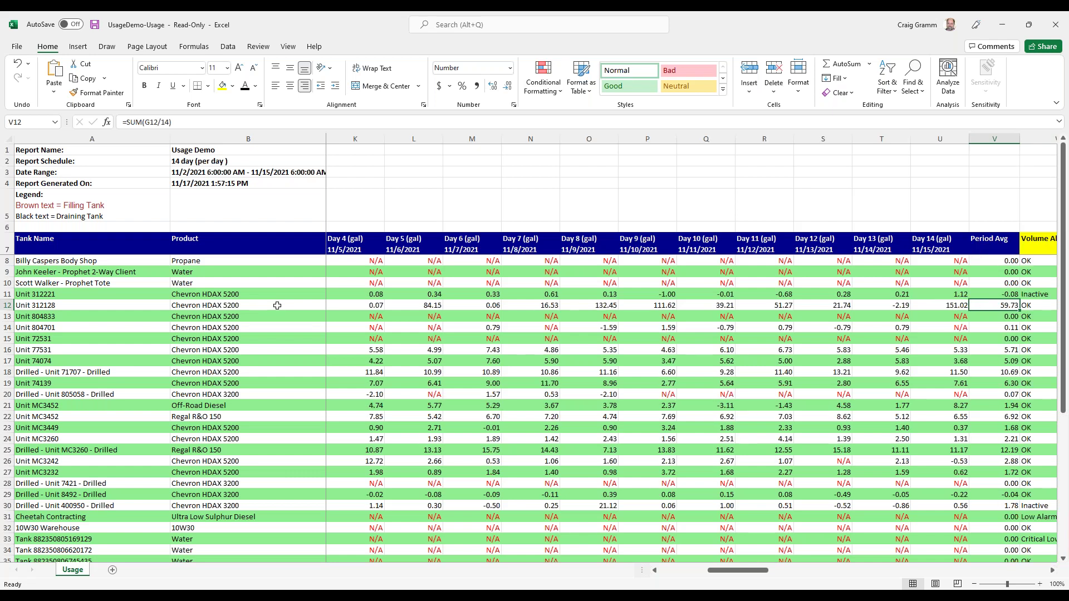
key(Left)
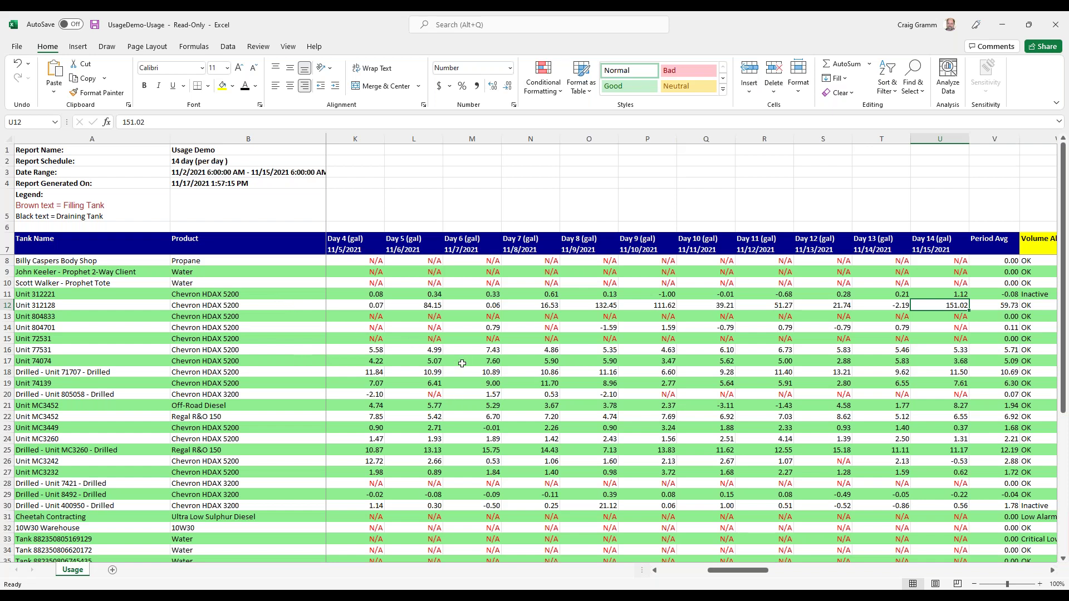
Switch to the DeliveryDemo-Delivery workbook and examine the daily trip counts through the Avg Period Between Trips heading in W7.
click(1000, 28)
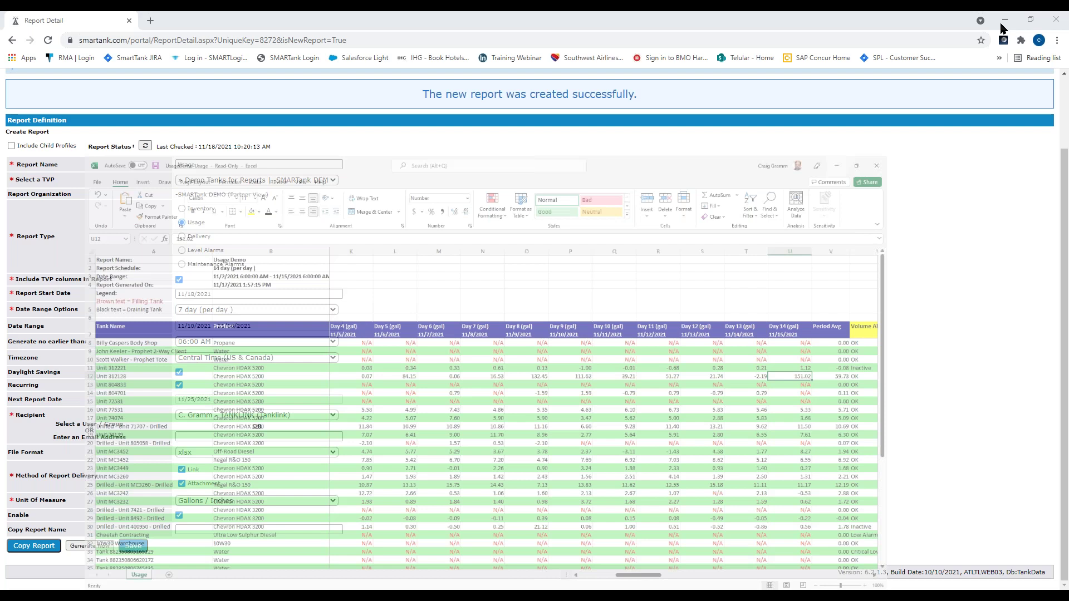
click(1002, 22)
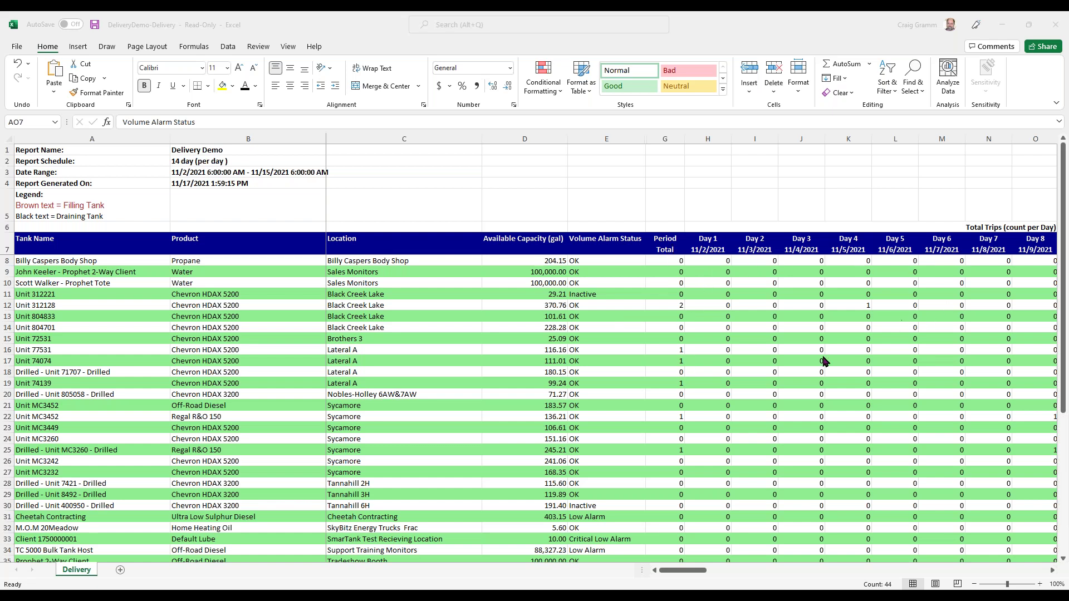
click(1053, 571)
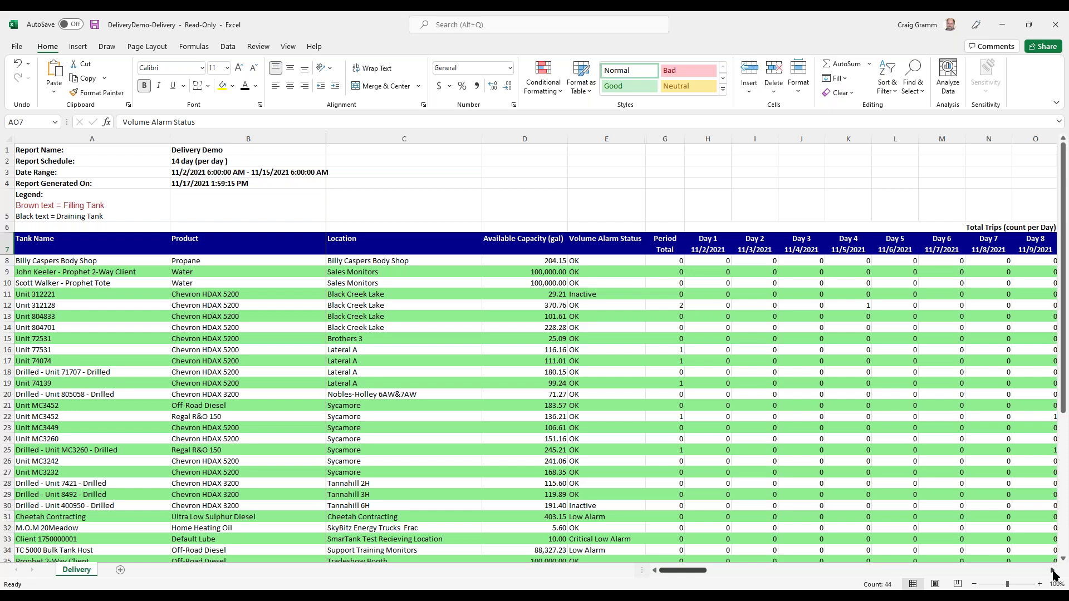
click(1052, 574)
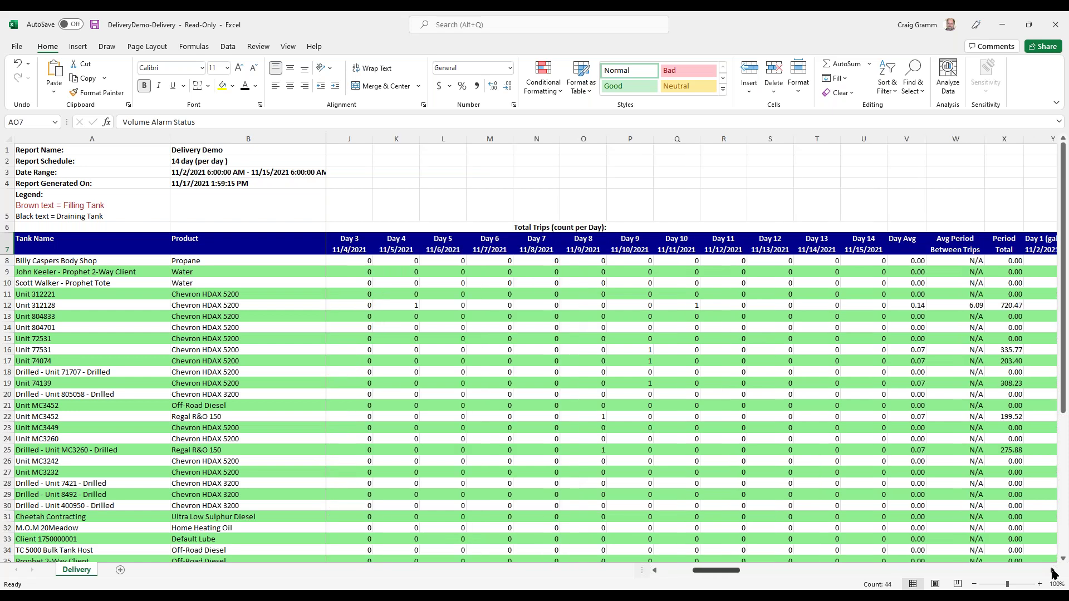
click(1052, 570)
click(1053, 573)
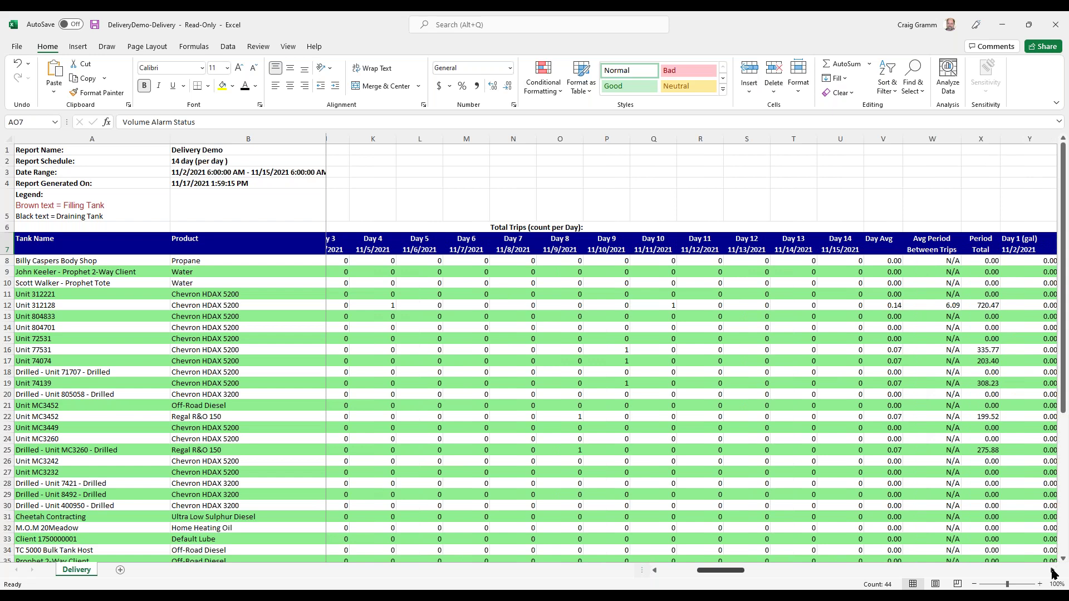
click(1052, 573)
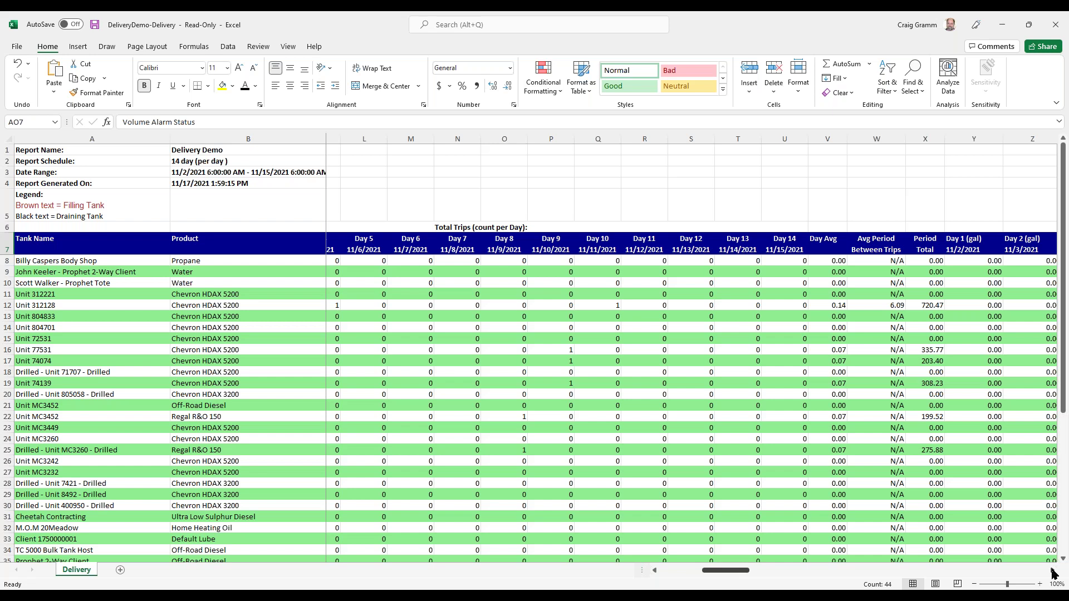
click(1053, 574)
click(1052, 573)
click(768, 244)
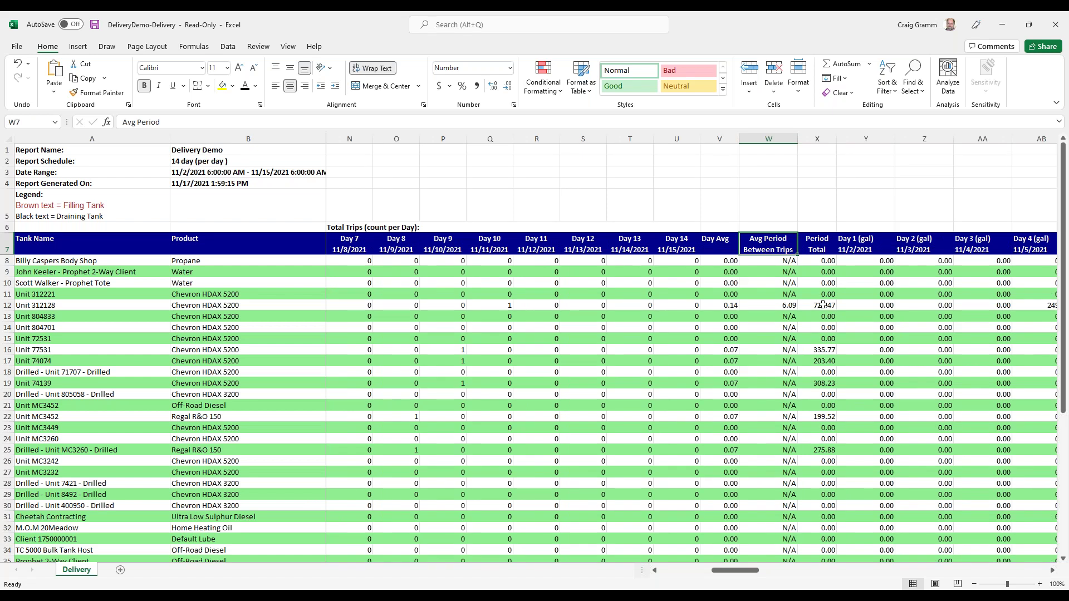
Check Unit 312128's delivered volume from the Period Total in X12 through Day 4 in AB12.
click(822, 305)
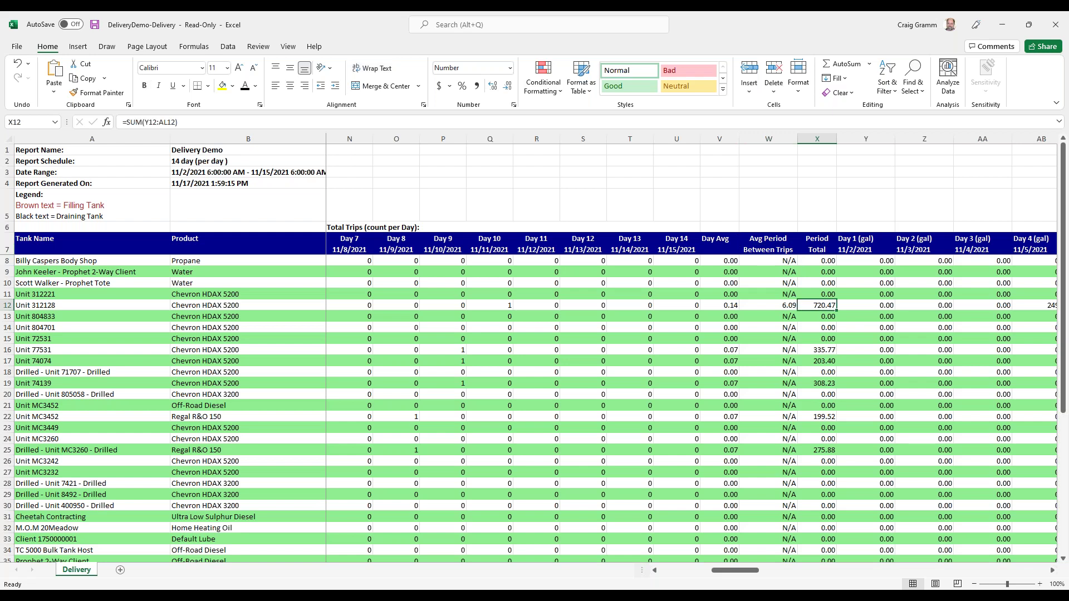
key(Right)
key(Right)
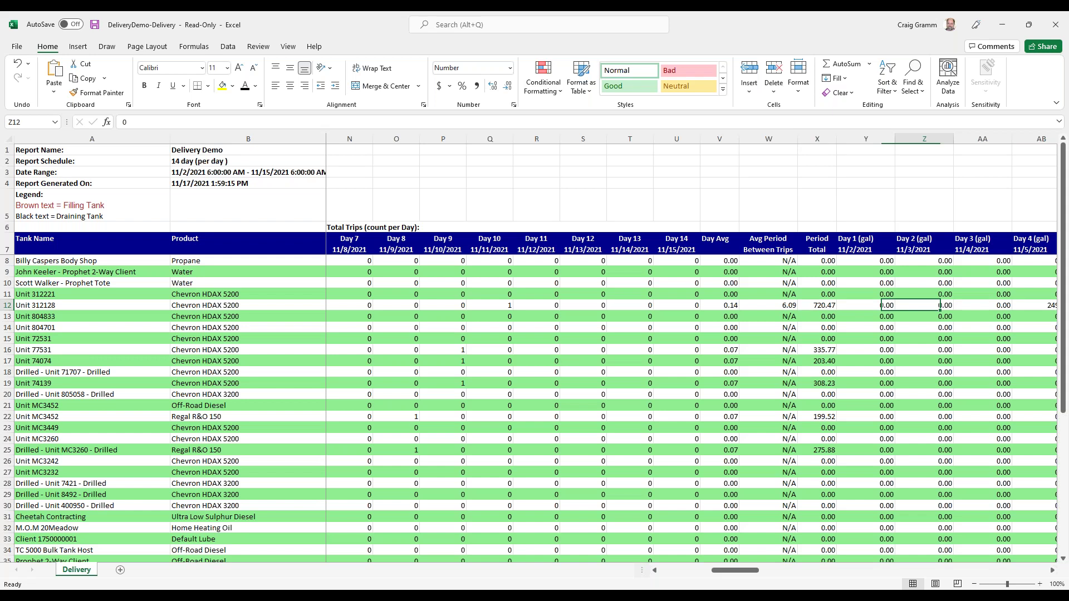
key(Right)
key(Right)
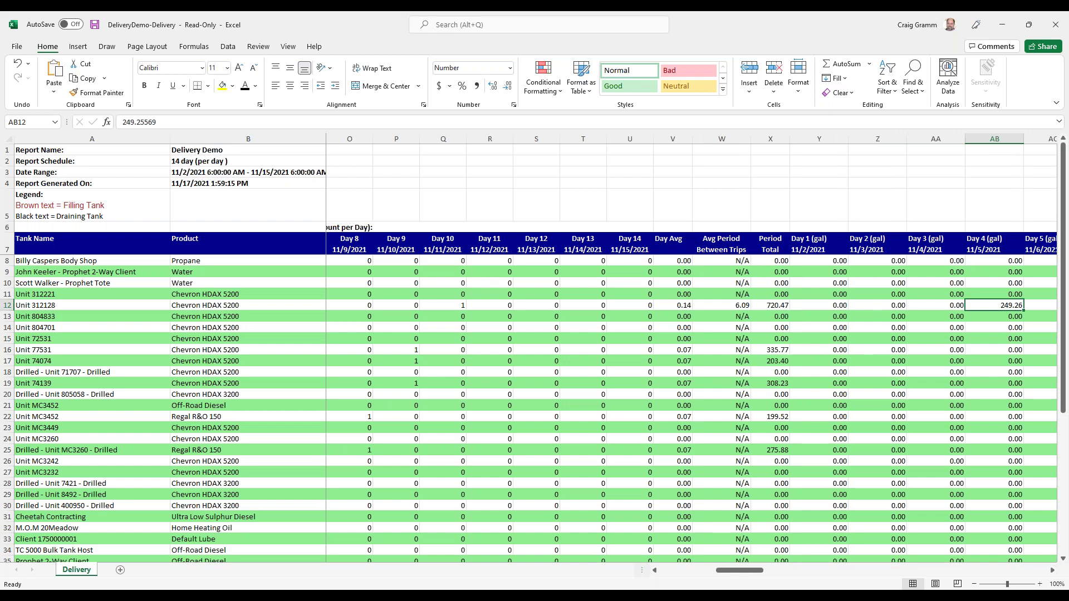
Examine Unit 312128's delivered gallons from Day 5 across to the Day Avg in AM12.
key(Right)
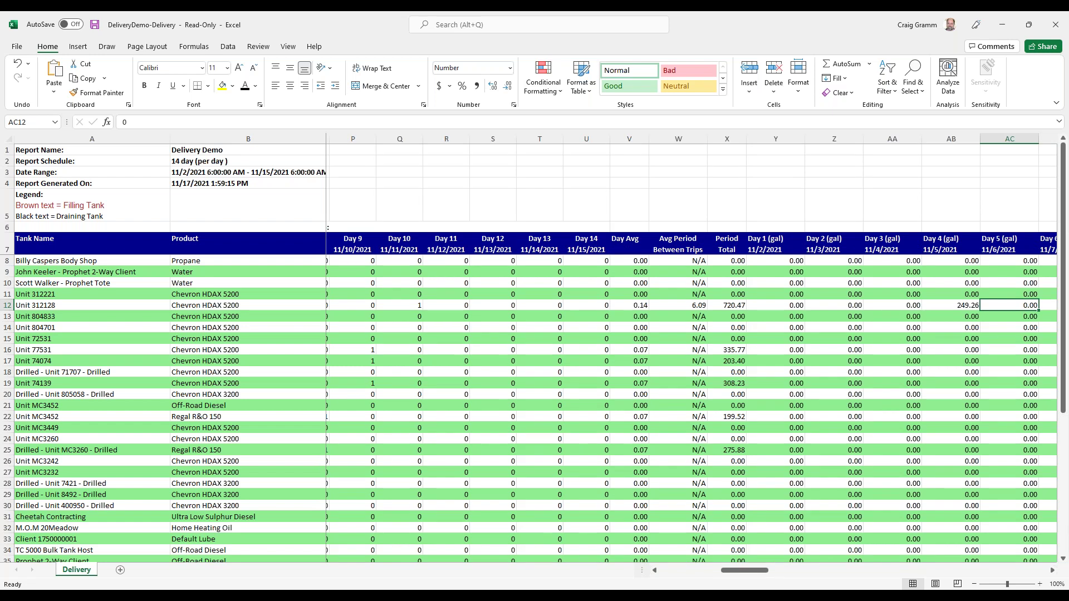
key(Right)
key(Right)
key(Right)
key(Right)
key(Right)
key(Right)
key(Right)
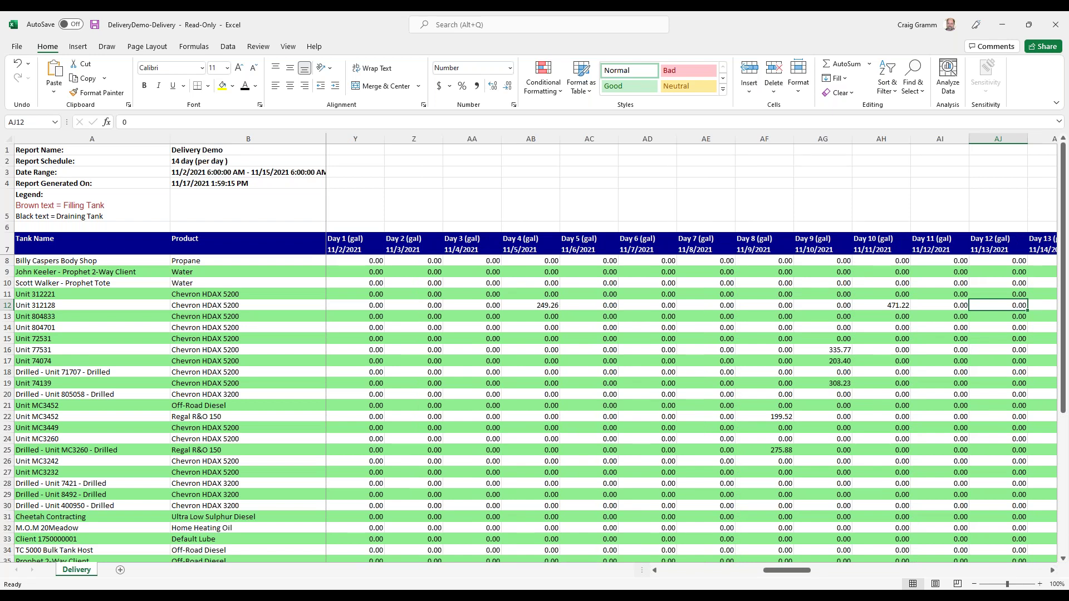
key(Right)
key(Right)
key(Right)
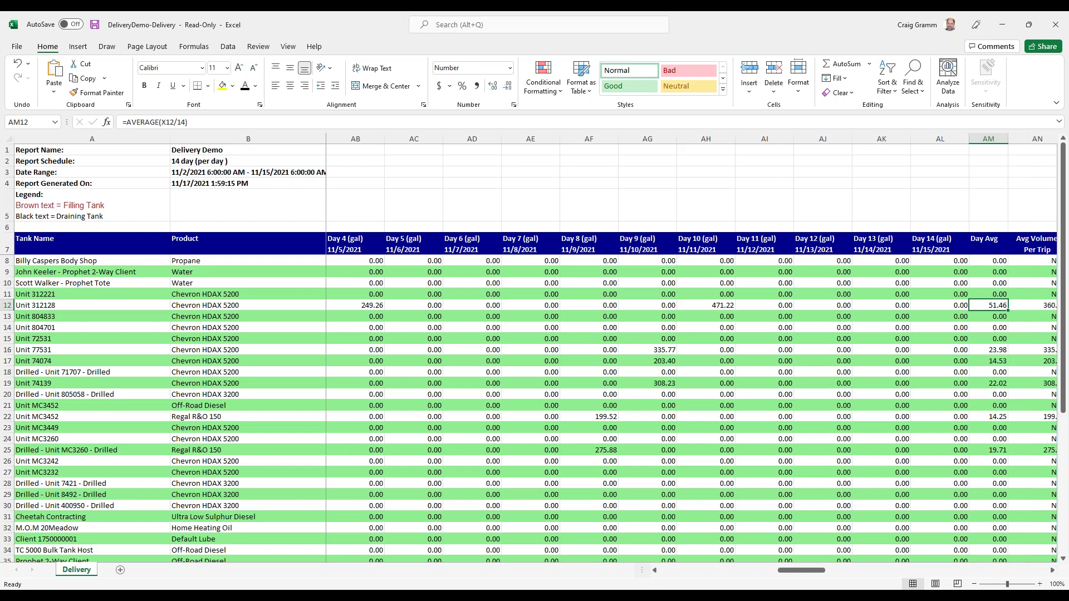
Return to Unit 312128's Day 4 delivery in AB12 and compare its daily deliveries through to the Day Avg.
click(414, 305)
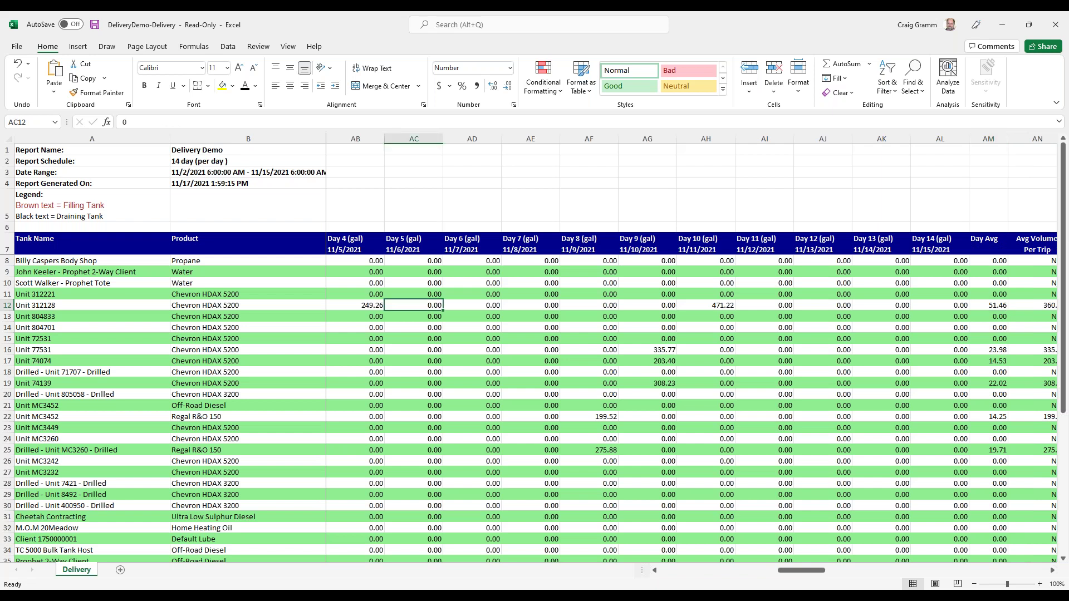
key(Left)
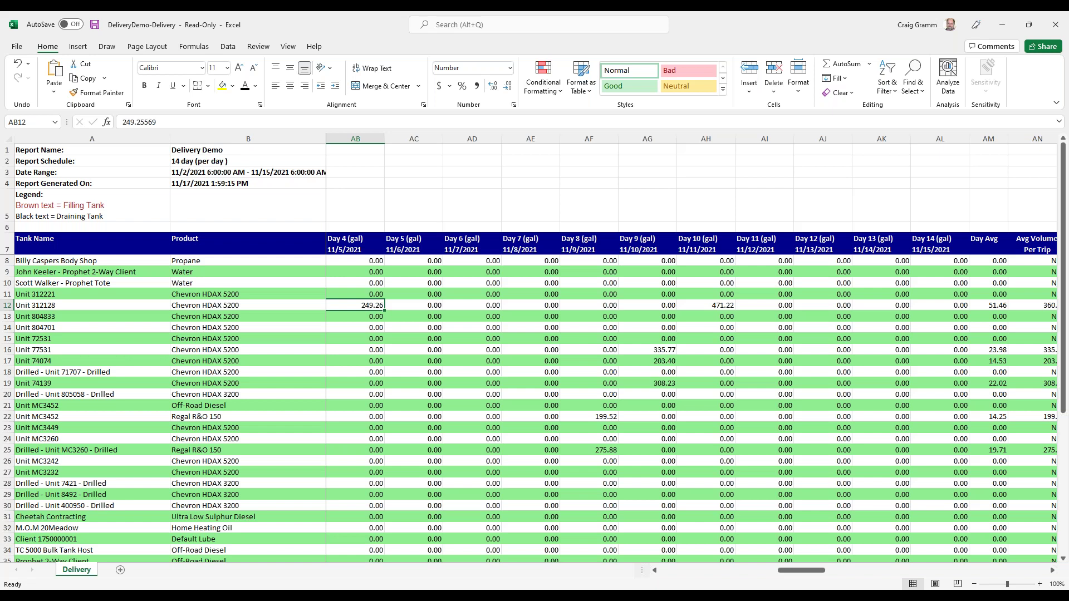
key(Right)
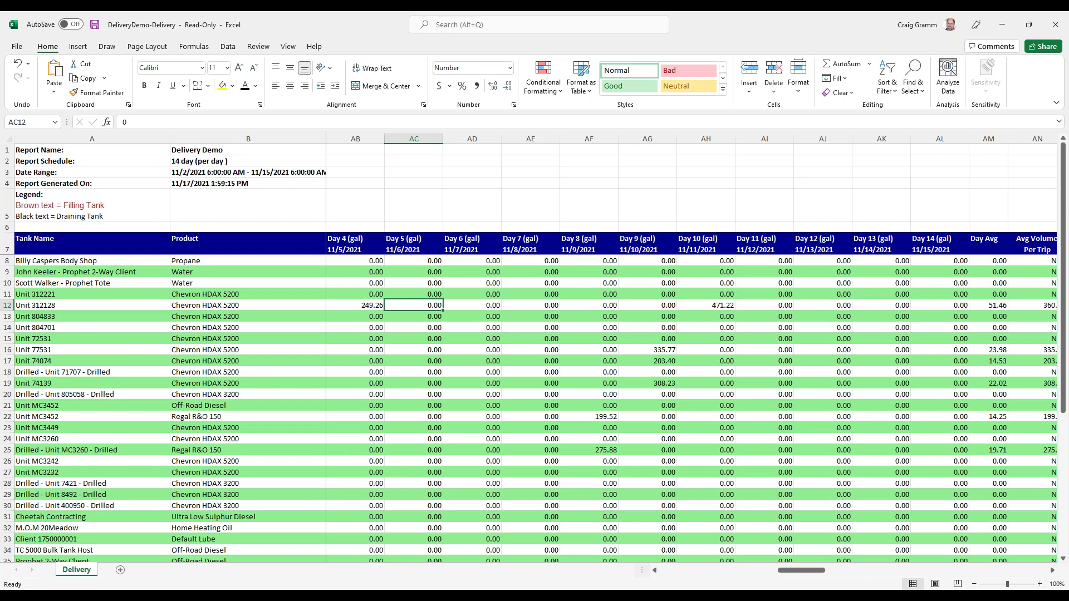
key(Right)
key(Right)
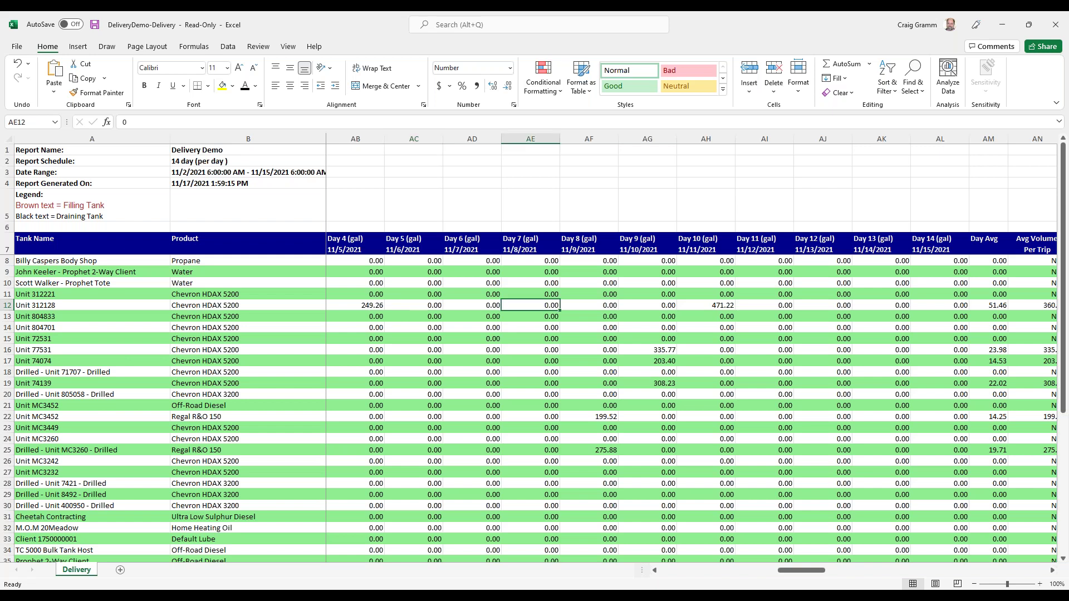
key(Right)
key(Right)
key(Right)
key(Right)
key(Right)
key(Right)
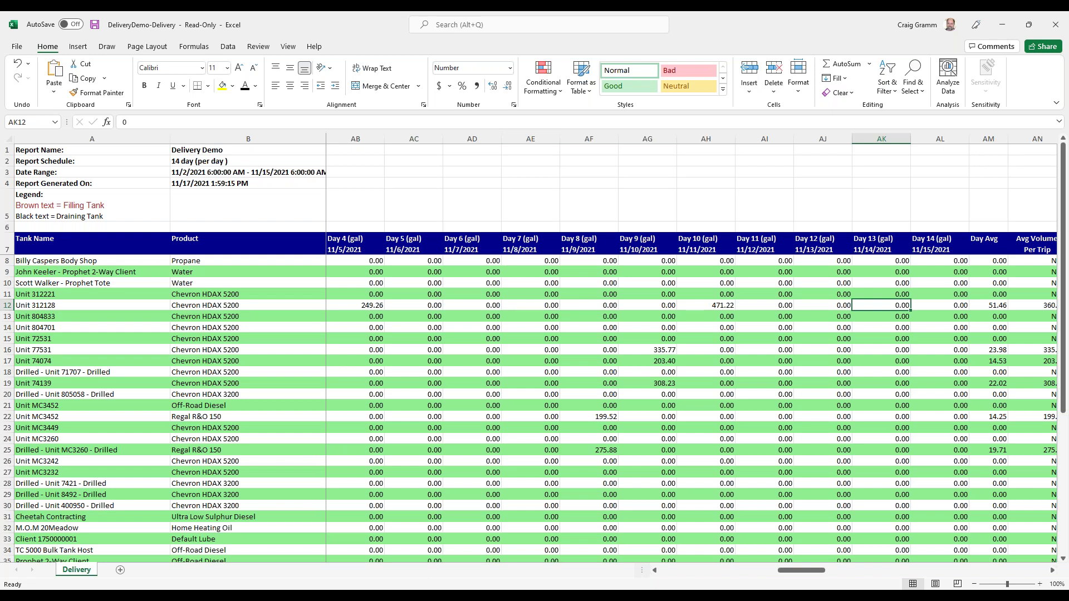
key(Right)
key(Right)
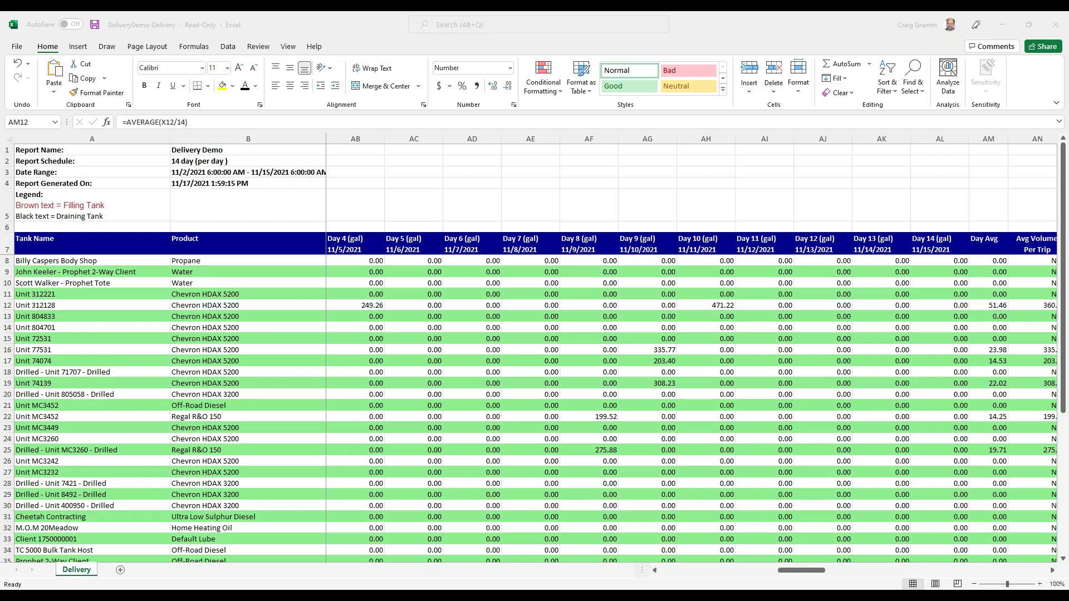
Switch to the LevelAlarmDemo-Level Alarms workbook and review row 9 from Location to the Current Status CLA in G9.
key(alt+Tab)
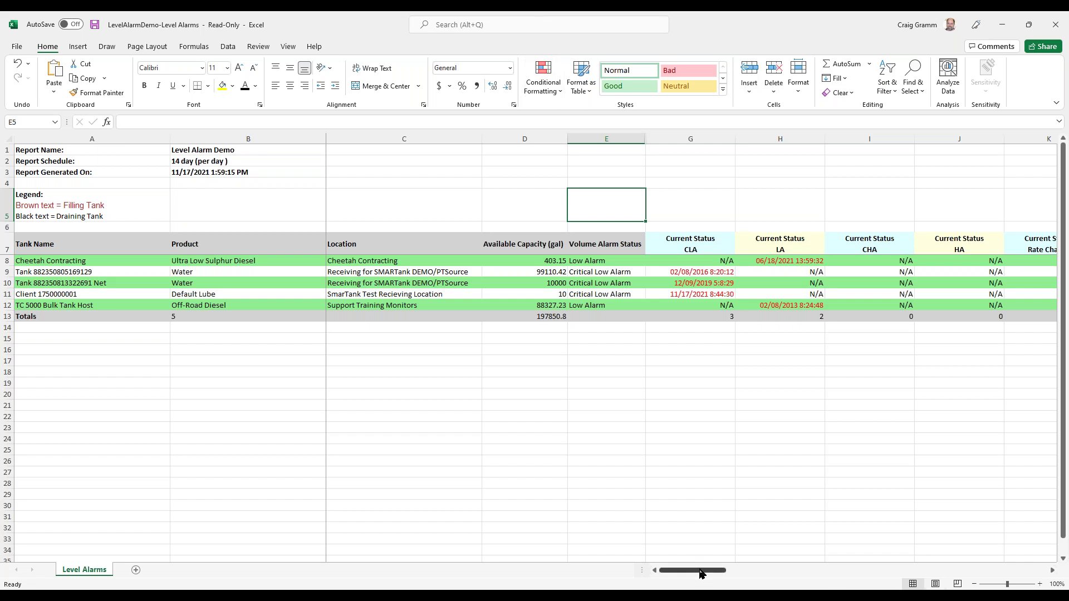
drag(700, 573, 758, 429)
click(331, 272)
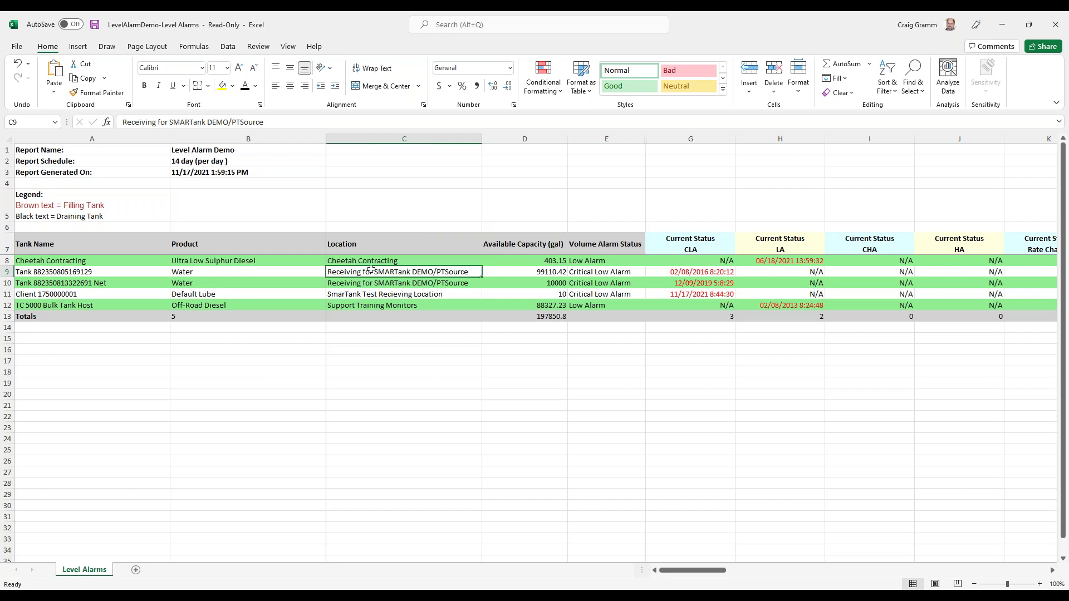
key(Right)
key(Right)
key(Right)
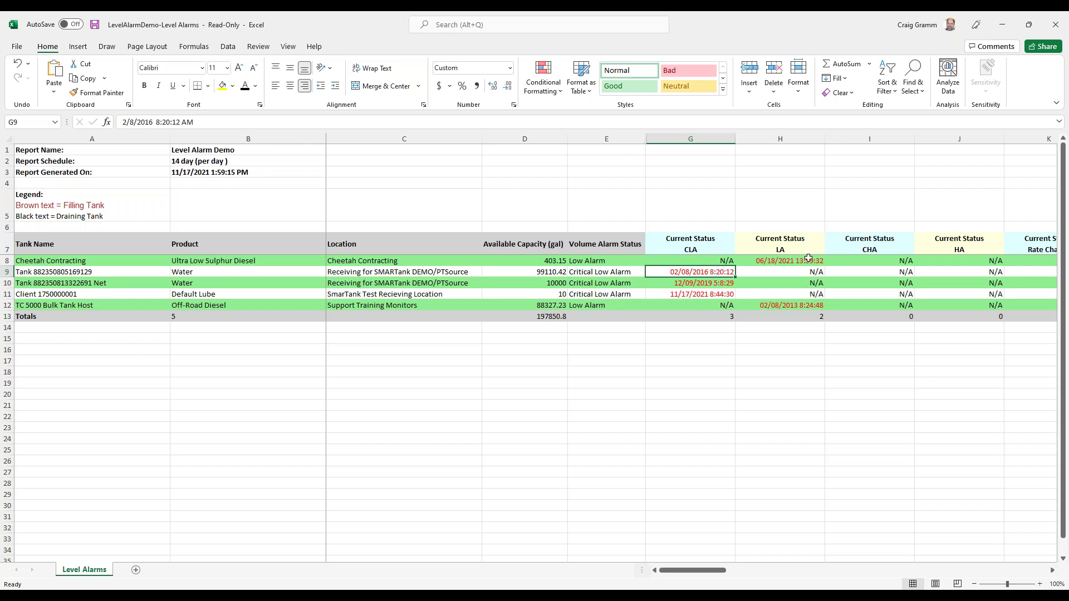
Examine the remaining Current Status columns, the Total and the set point columns through column U, and return to the Location column.
drag(722, 576, 725, 575)
drag(725, 576, 733, 576)
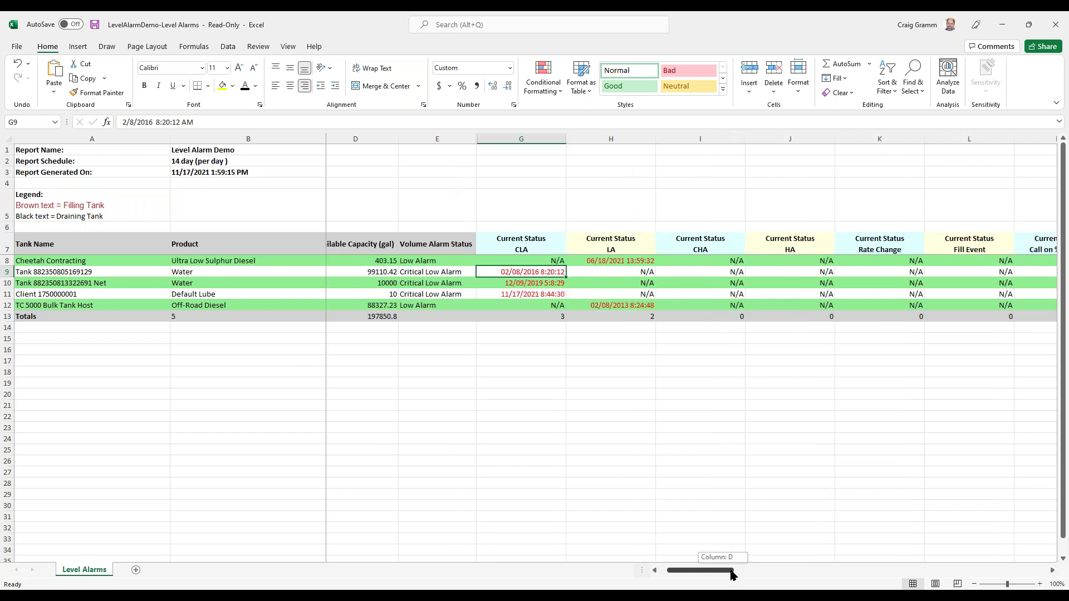
drag(733, 575, 762, 574)
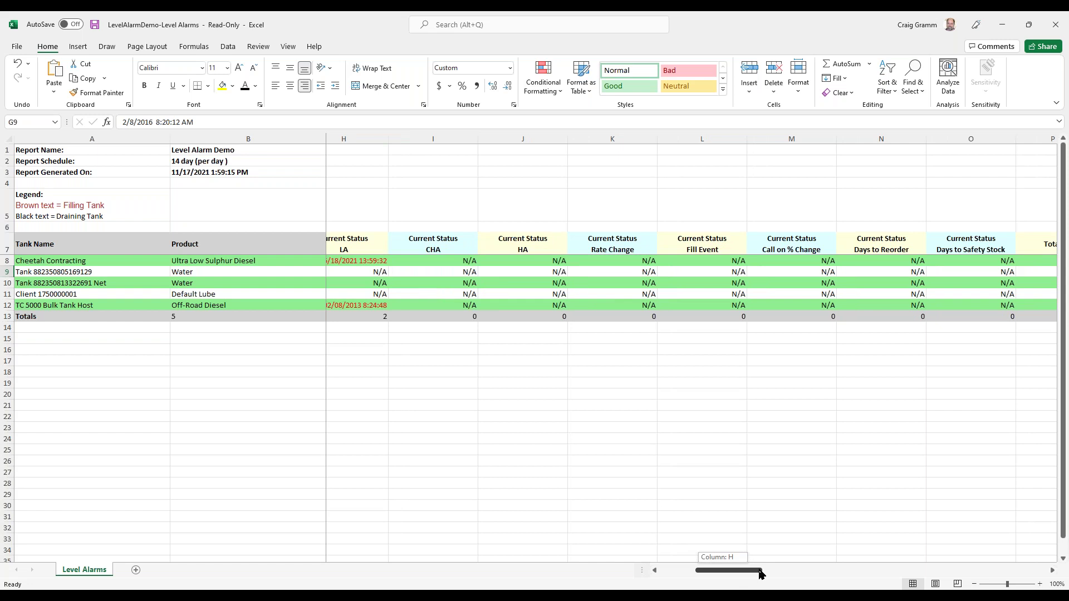
drag(760, 575, 770, 572)
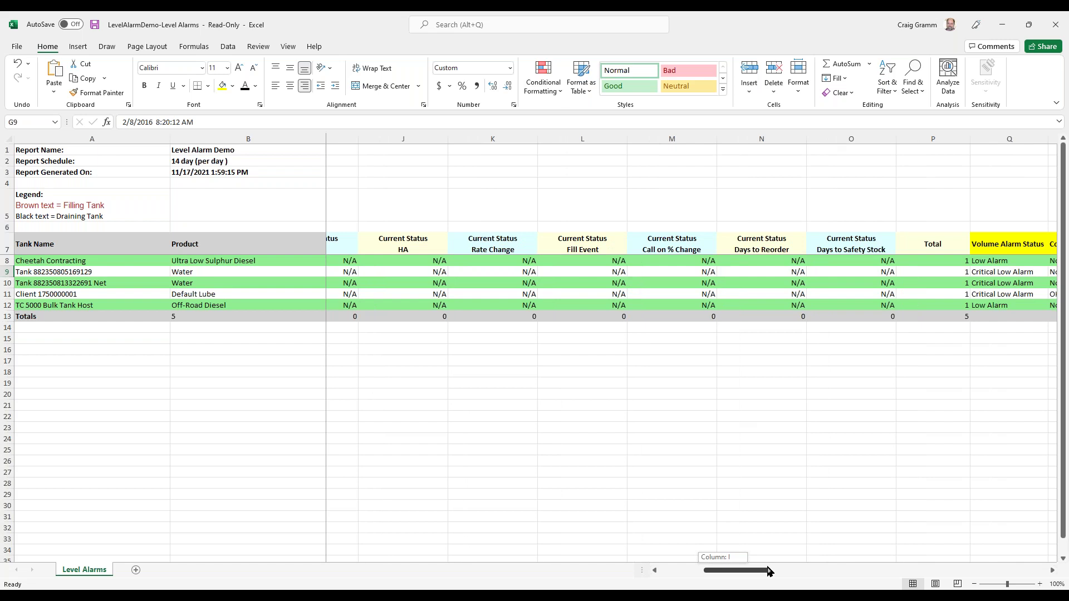
drag(769, 572, 793, 570)
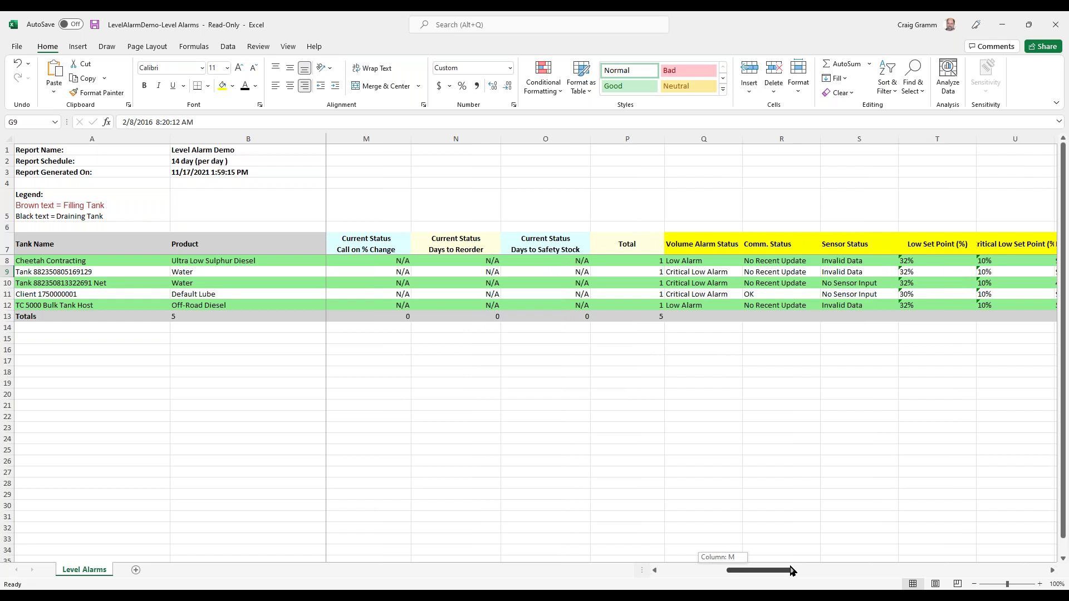
drag(793, 570, 721, 573)
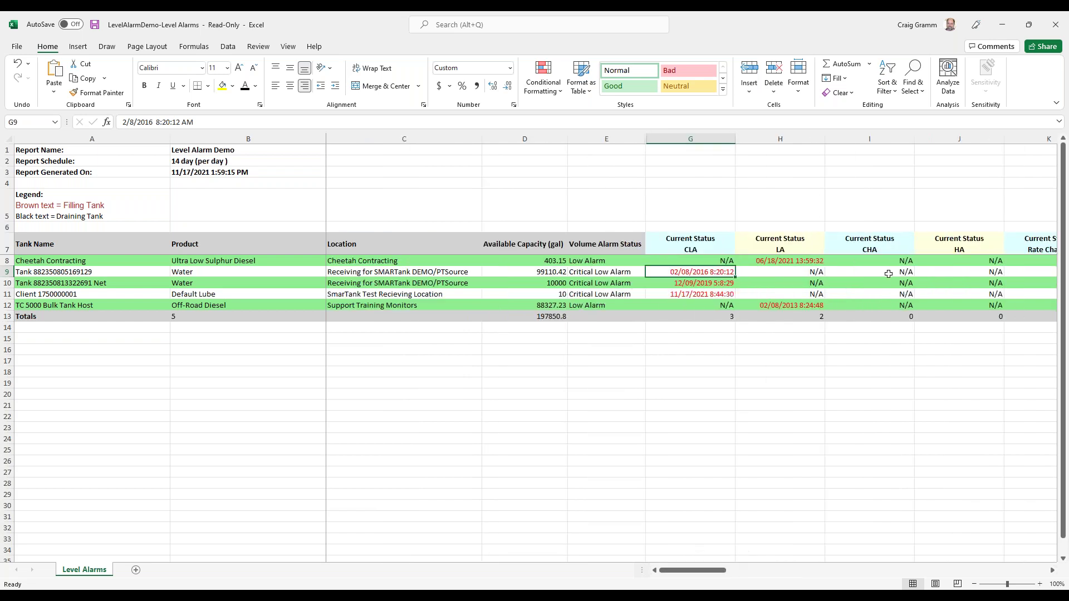
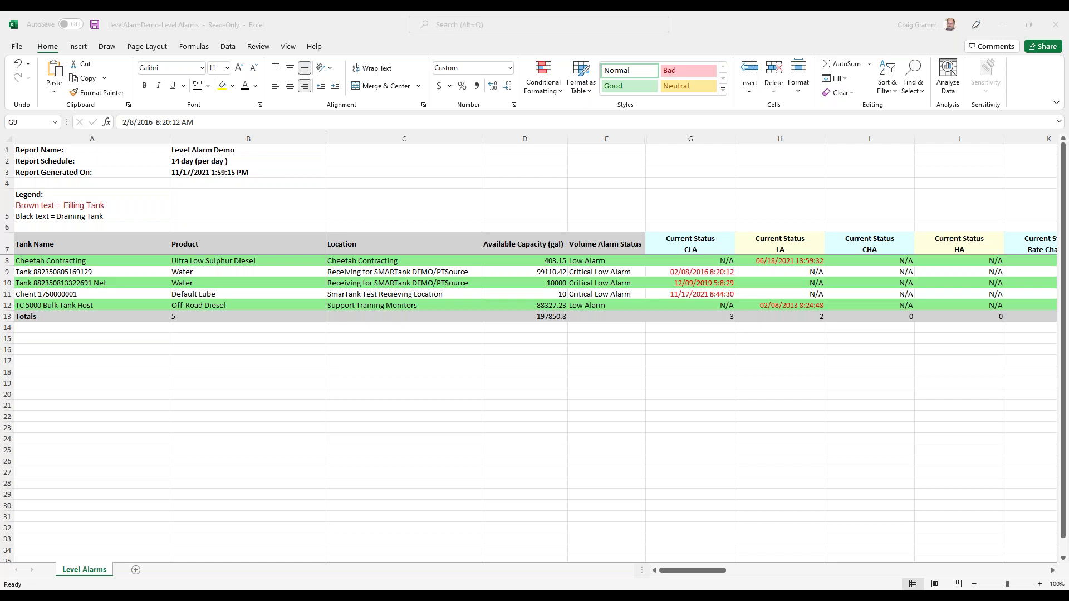
Switch to the Efficiency Demo workbook and examine the delivery cost, target and efficiency columns of the Tank List sheet.
key(super+d)
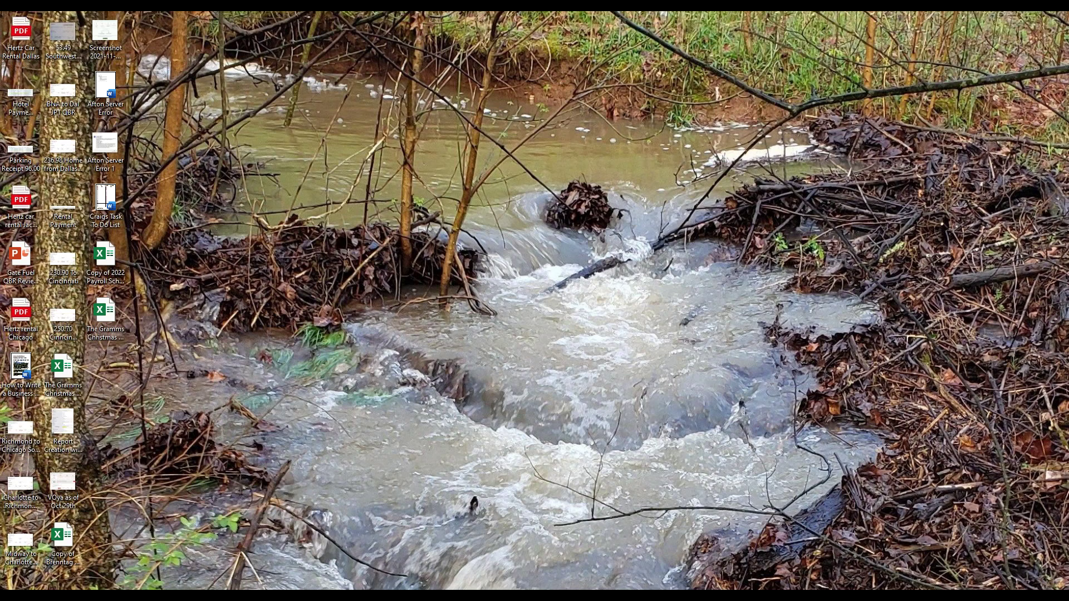
key(super+d)
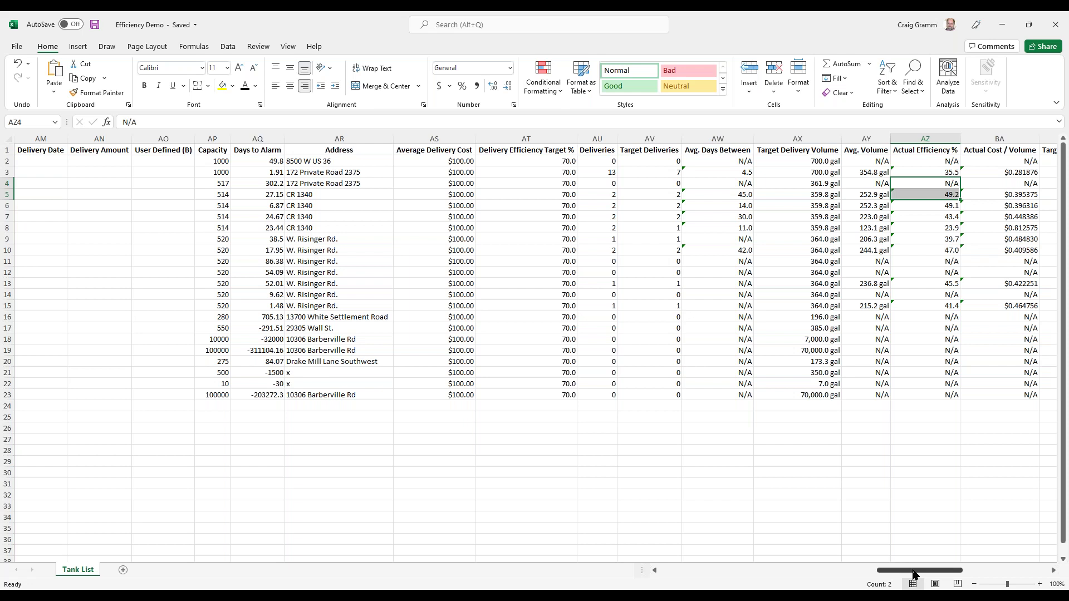
drag(914, 573, 897, 570)
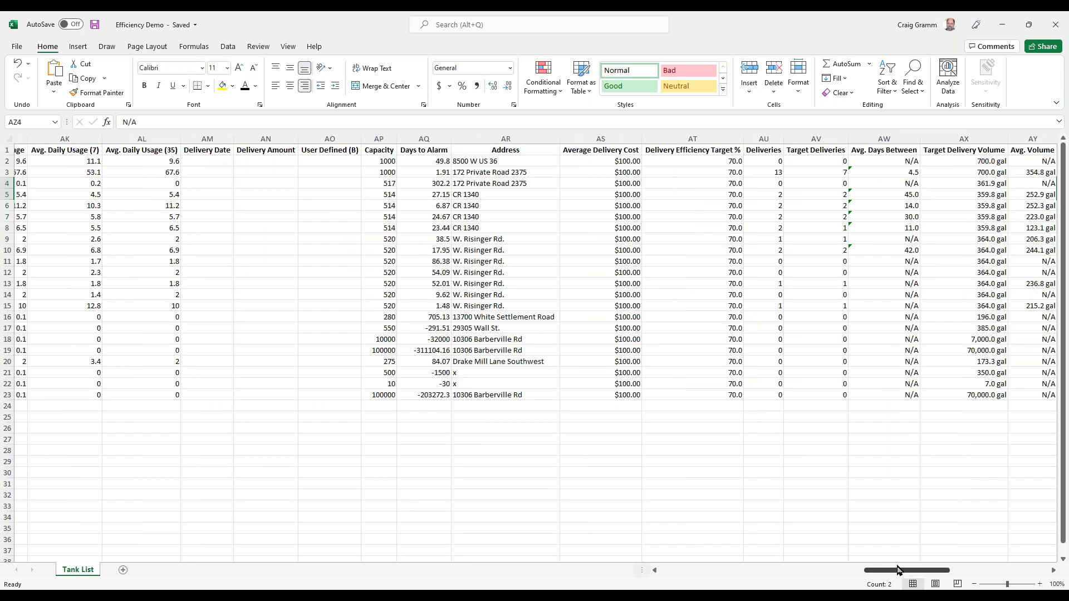
Review row 3 of the Tank List from Deliveries in AU3 through Target Deliveries, Avg. Days Between and the volumes to Actual Efficiency % in AZ3.
drag(898, 570, 885, 577)
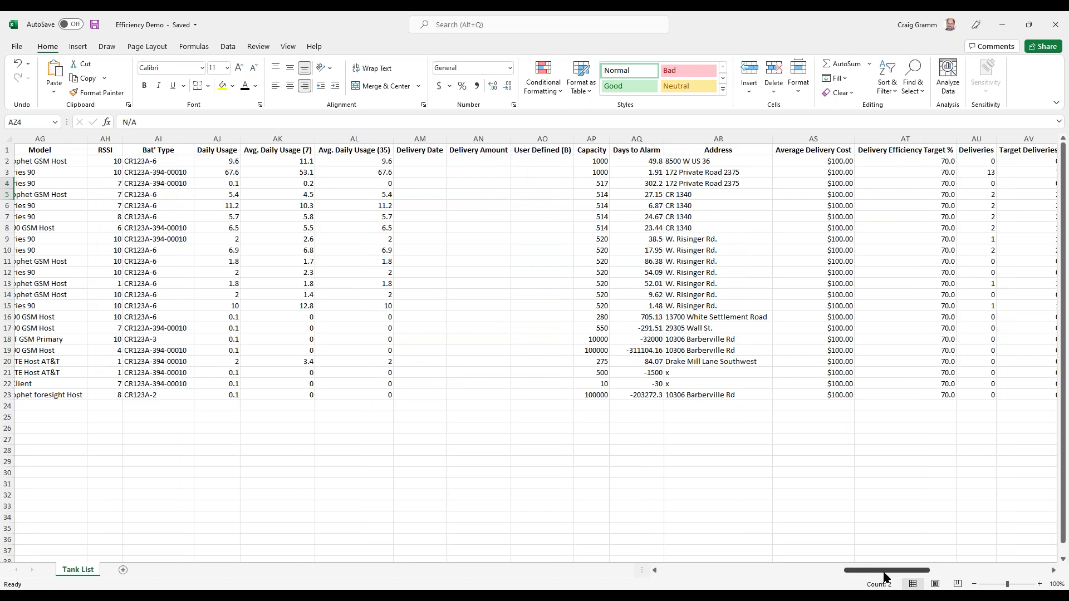
drag(885, 577, 925, 577)
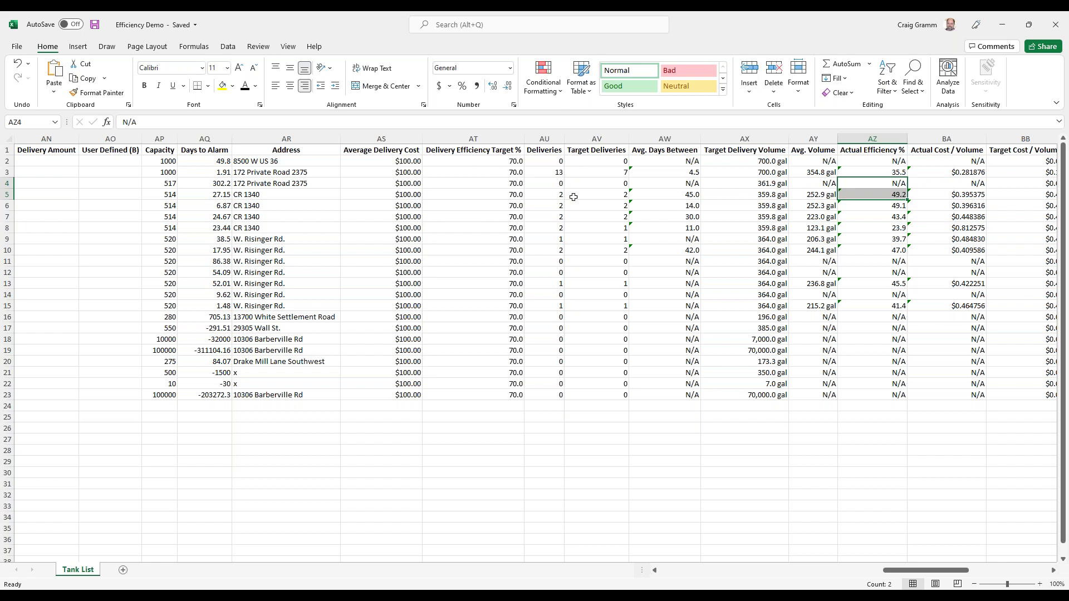
click(550, 171)
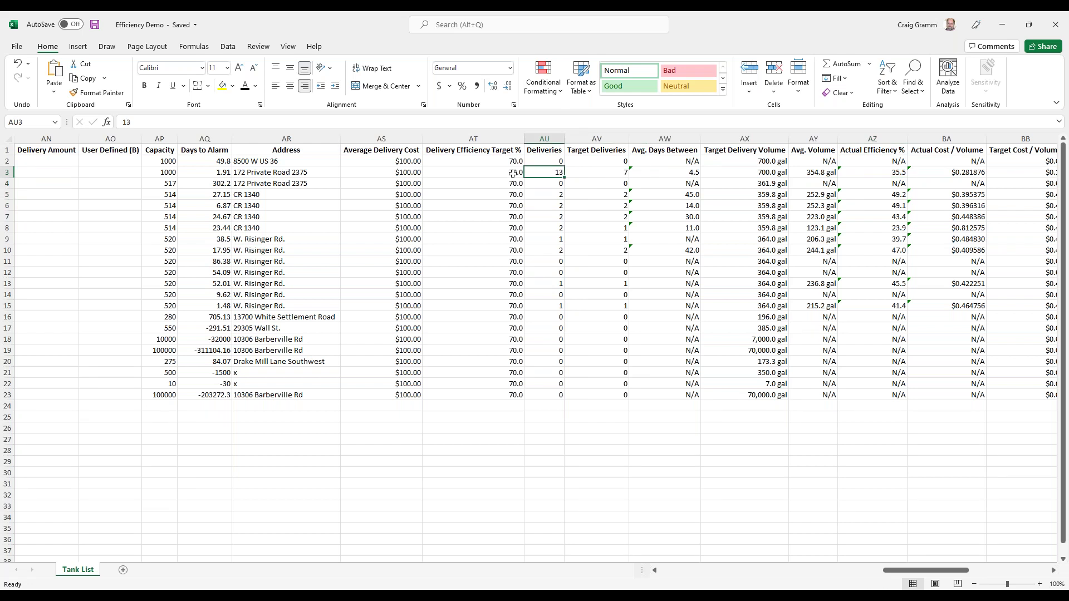
click(610, 172)
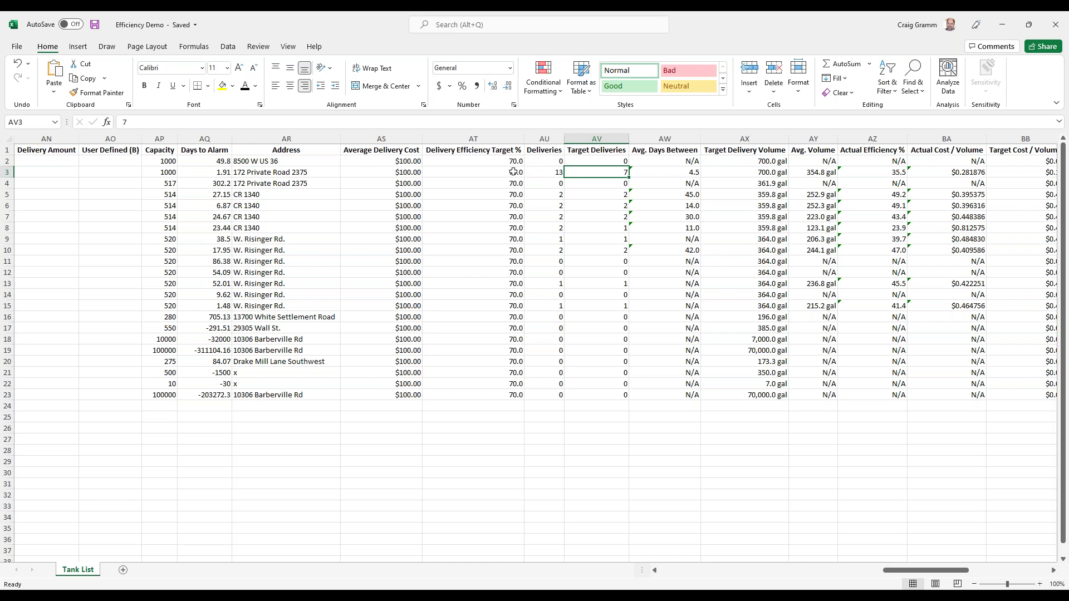
click(690, 172)
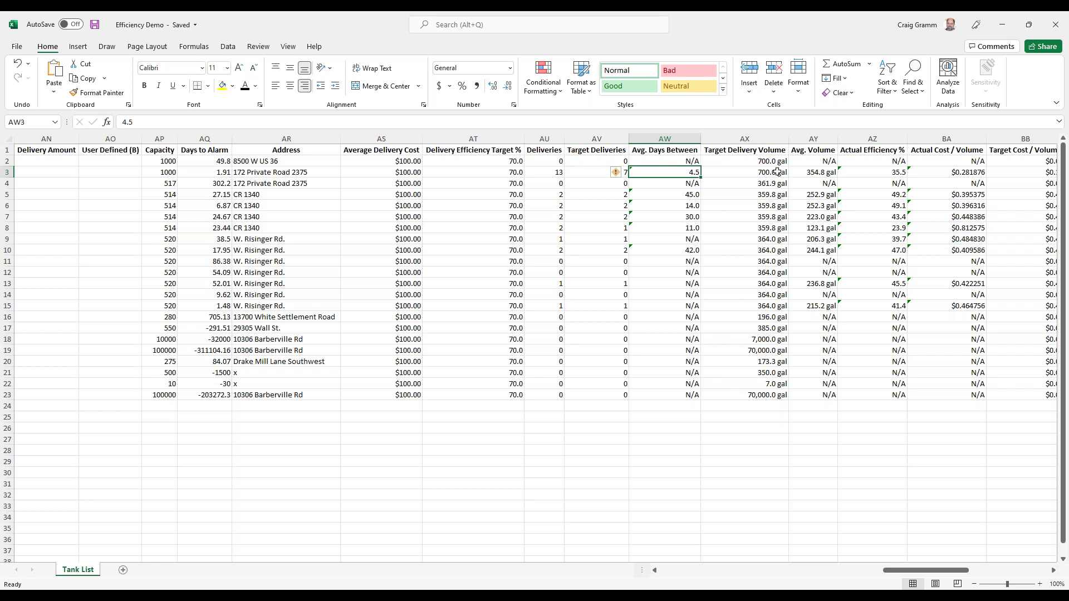
click(777, 172)
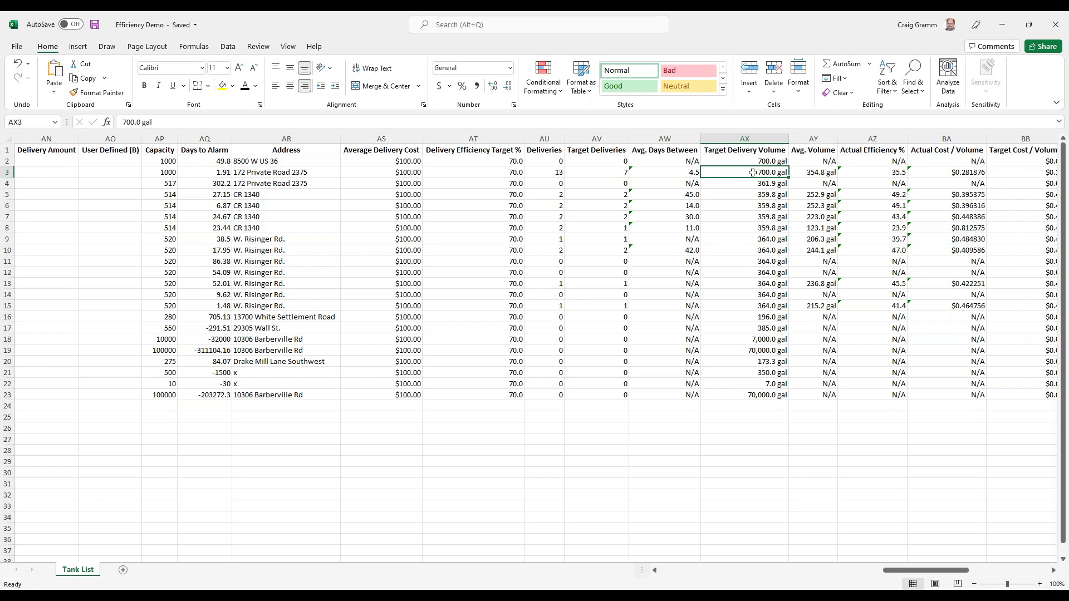
click(828, 172)
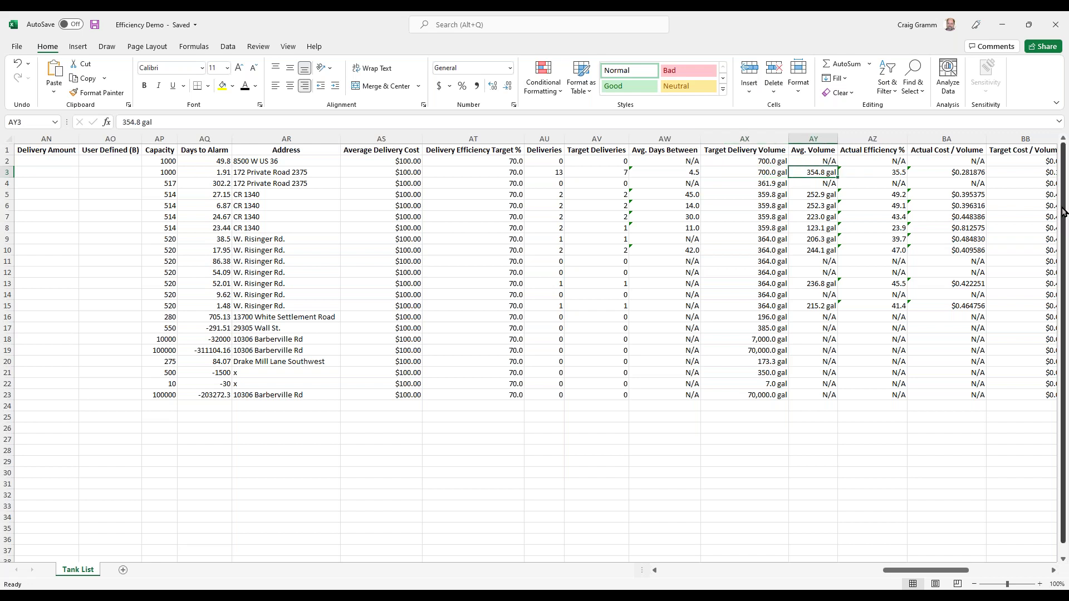
click(895, 172)
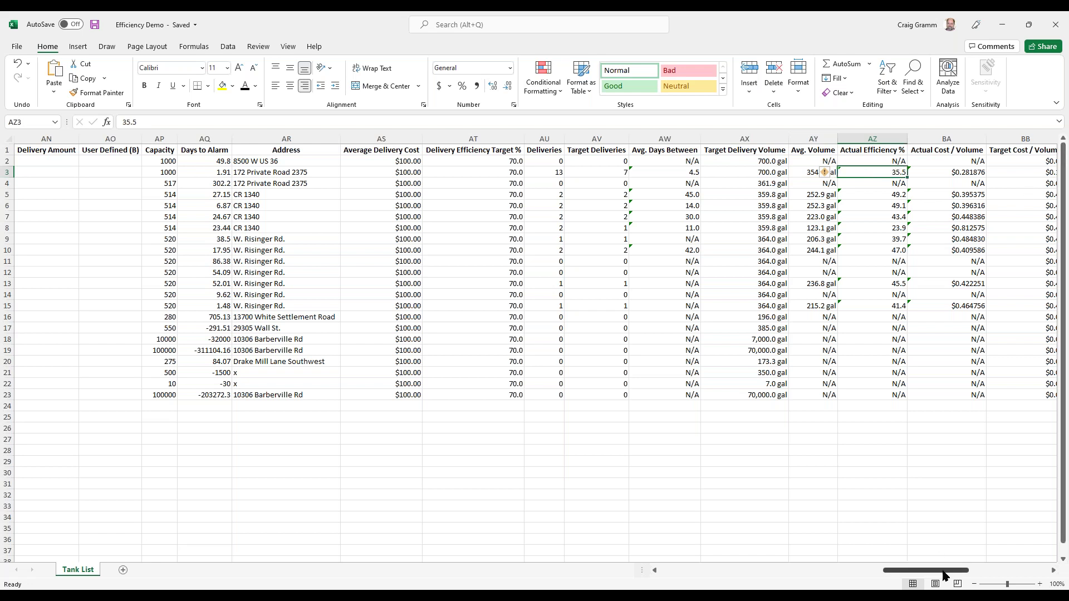
Compare row 3's Actual Cost / Volume in BA3 with its Target Cost / Volume, and check Potential Savings in BC3.
drag(945, 576, 945, 576)
drag(944, 576, 945, 576)
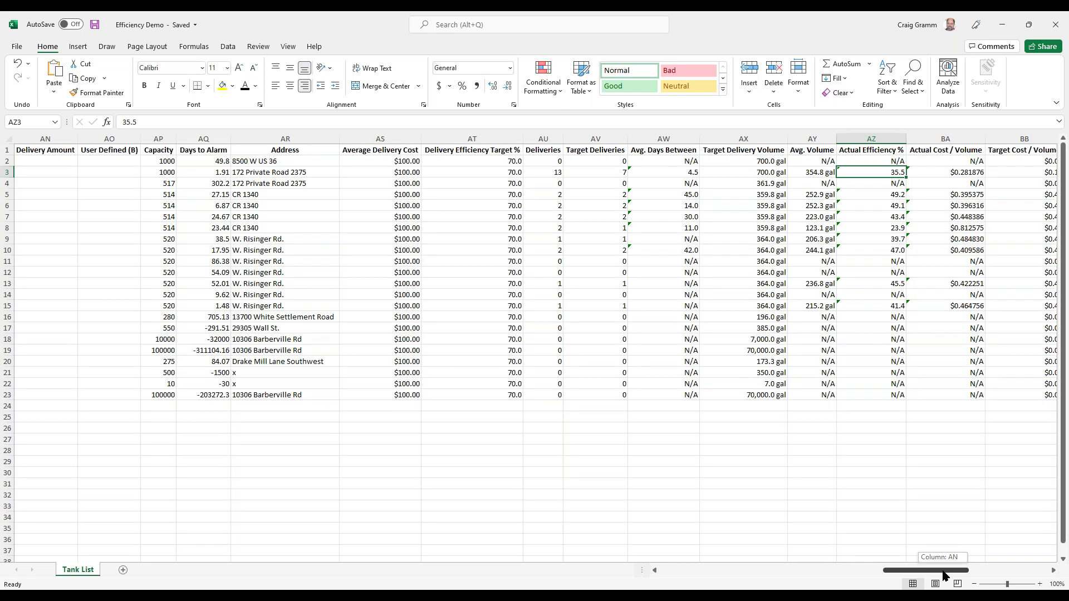
drag(944, 575, 973, 576)
click(638, 174)
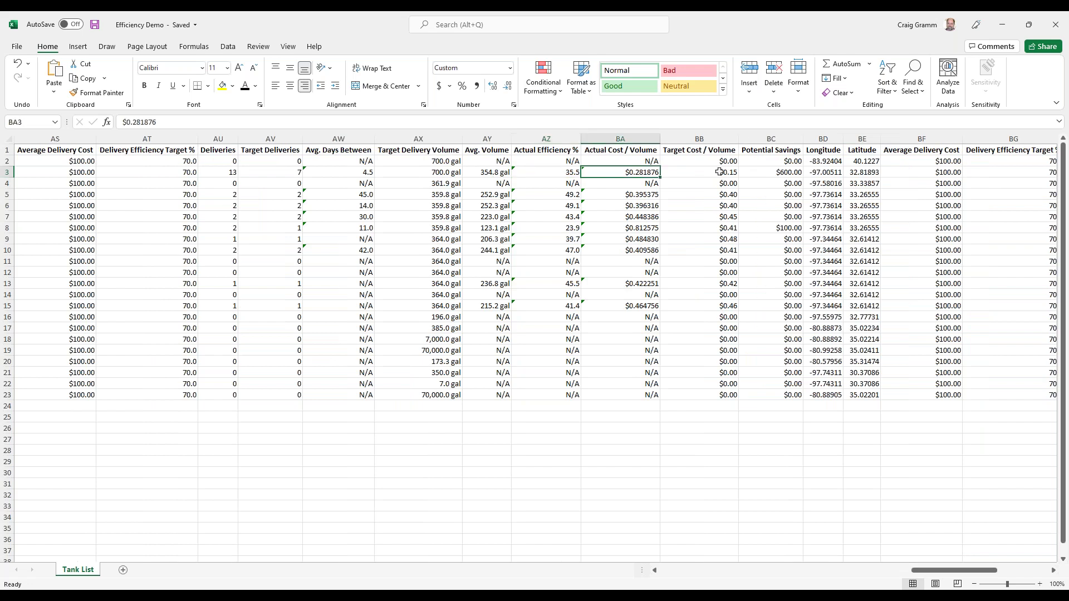
click(719, 172)
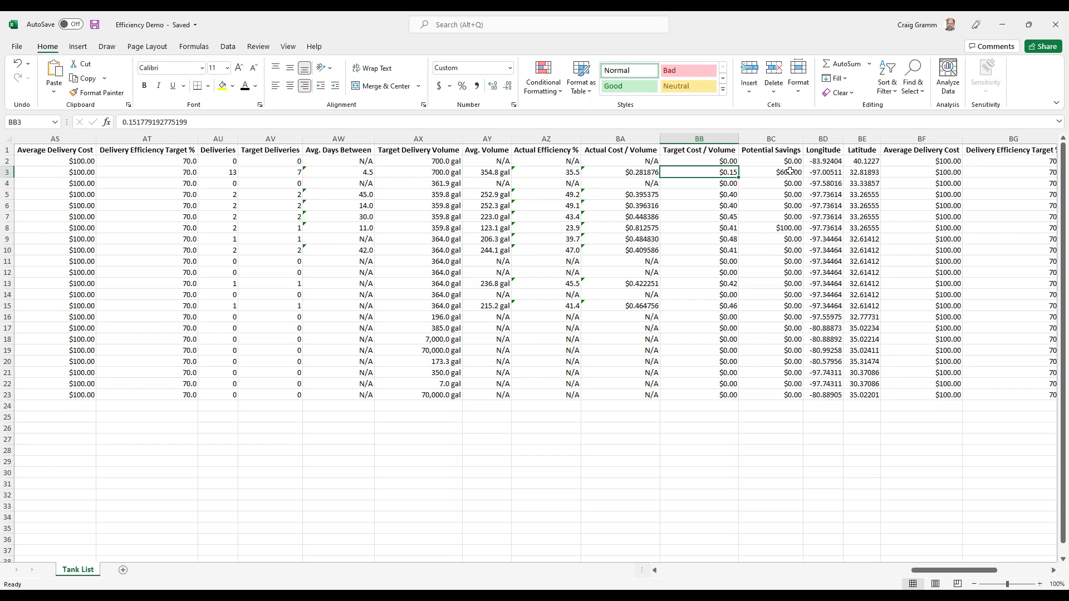
click(790, 172)
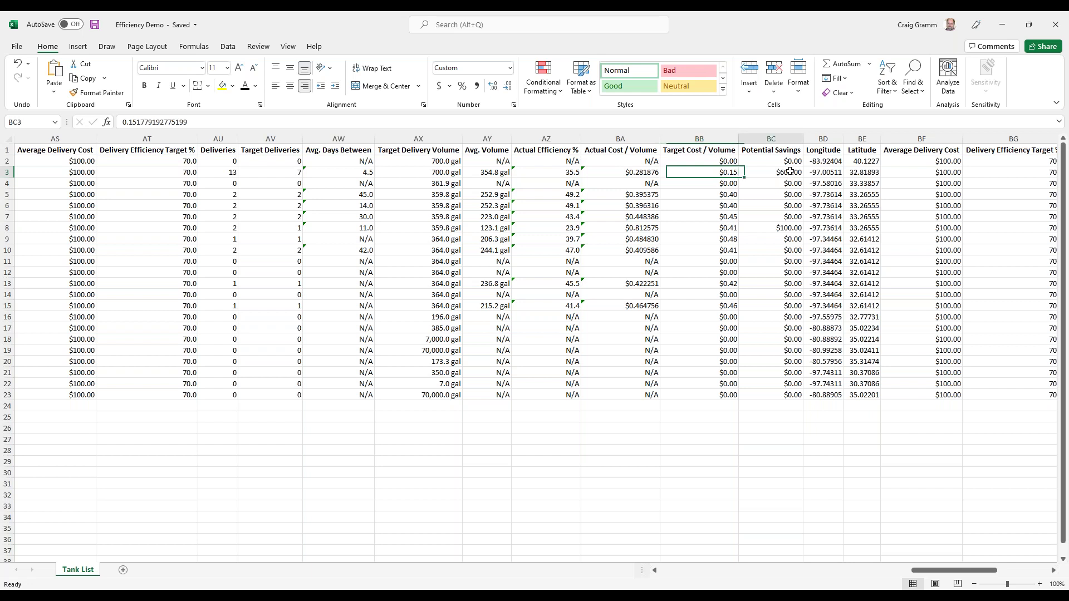